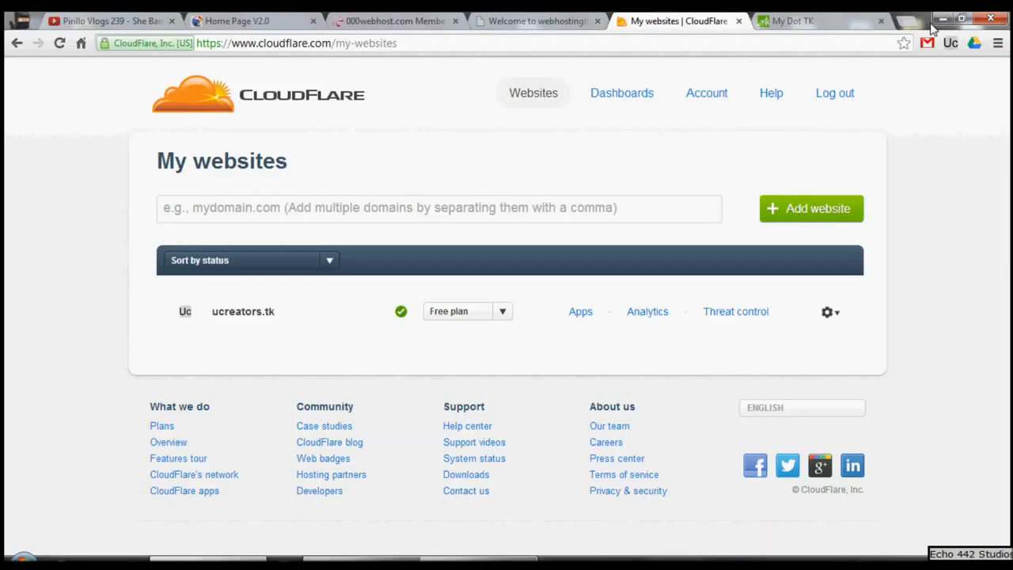
# Step: Check the 000webhost control panel, close the webhostingh.tk page, and move the My Dot TK page next to the 000webhost page
pyautogui.click(431, 20)
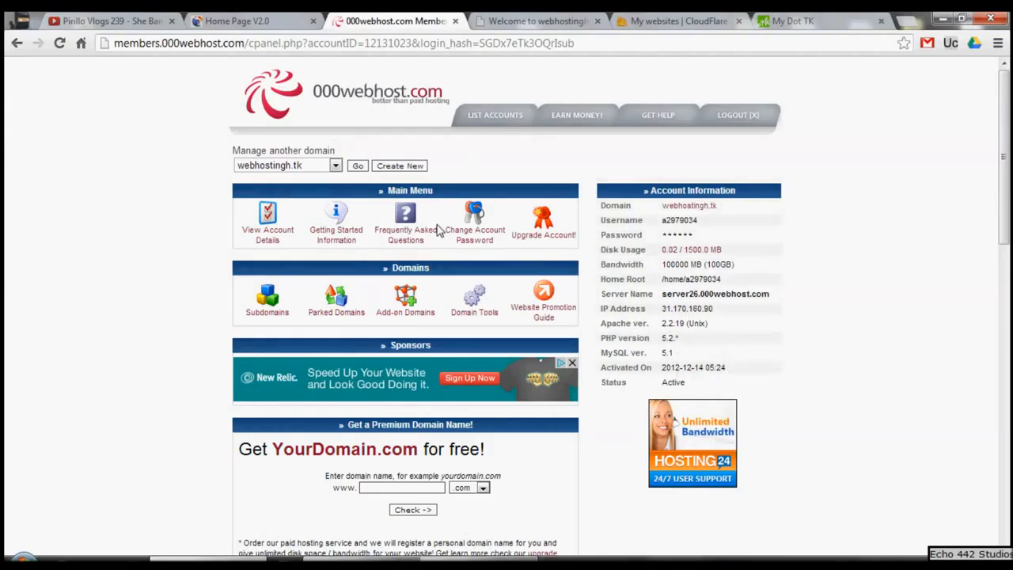
pyautogui.click(504, 21)
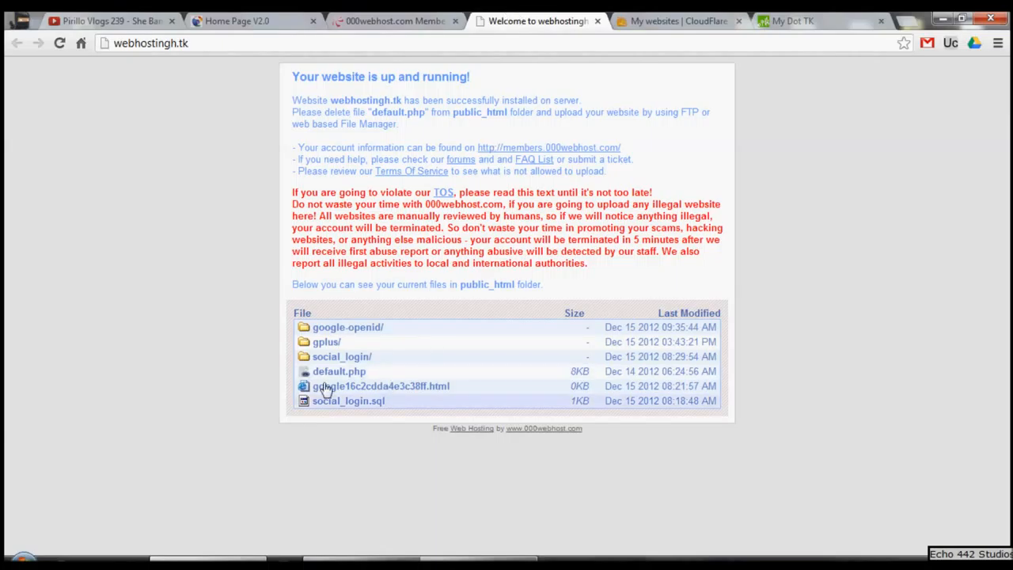
pyautogui.middleClick(529, 19)
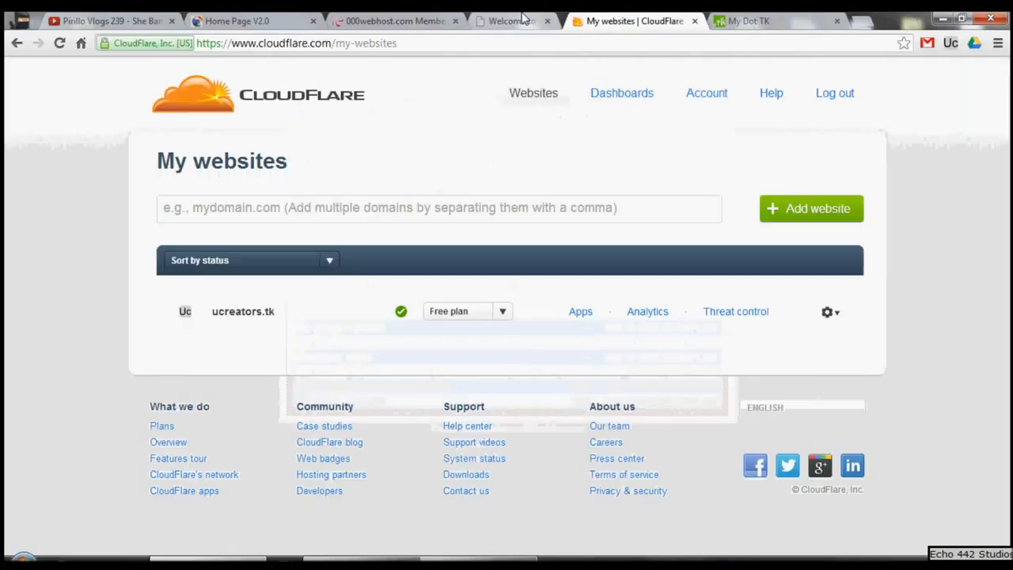
pyautogui.click(632, 20)
pyautogui.moveTo(629, 21); pyautogui.dragTo(524, 17)
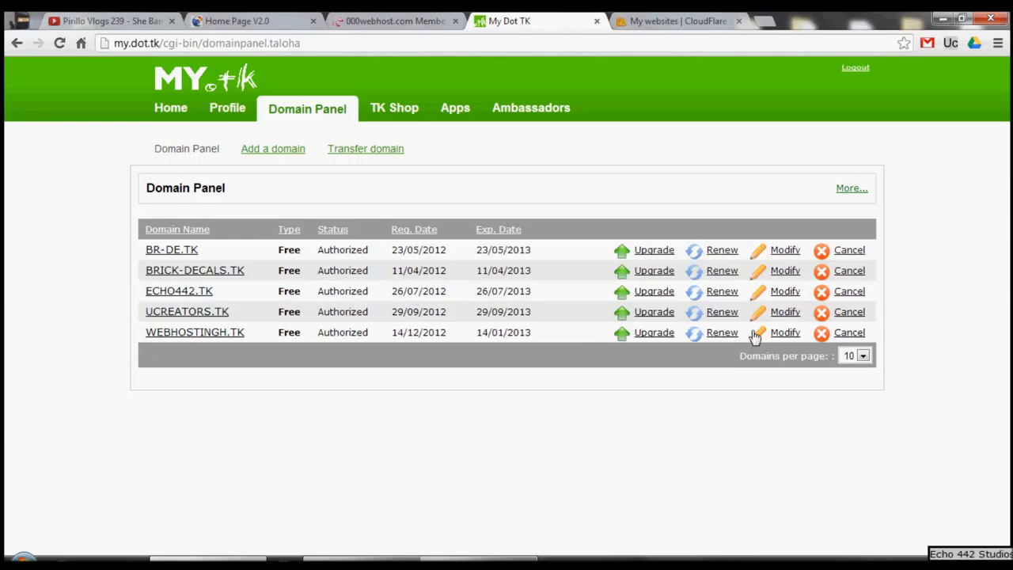
# Step: Save WEBHOSTINGH.TK's custom DNS settings with name servers ns01.000webhost.com and ns02.000webhost.com, and return to CloudFlare's website list
pyautogui.click(786, 334)
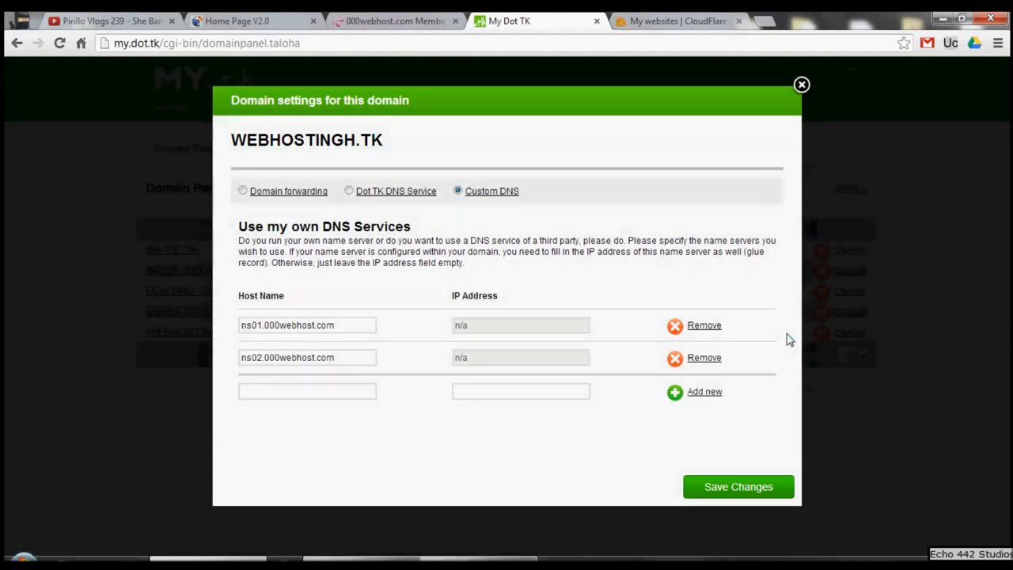
pyautogui.hotkey('ctrl', 'shift', 'Tab')
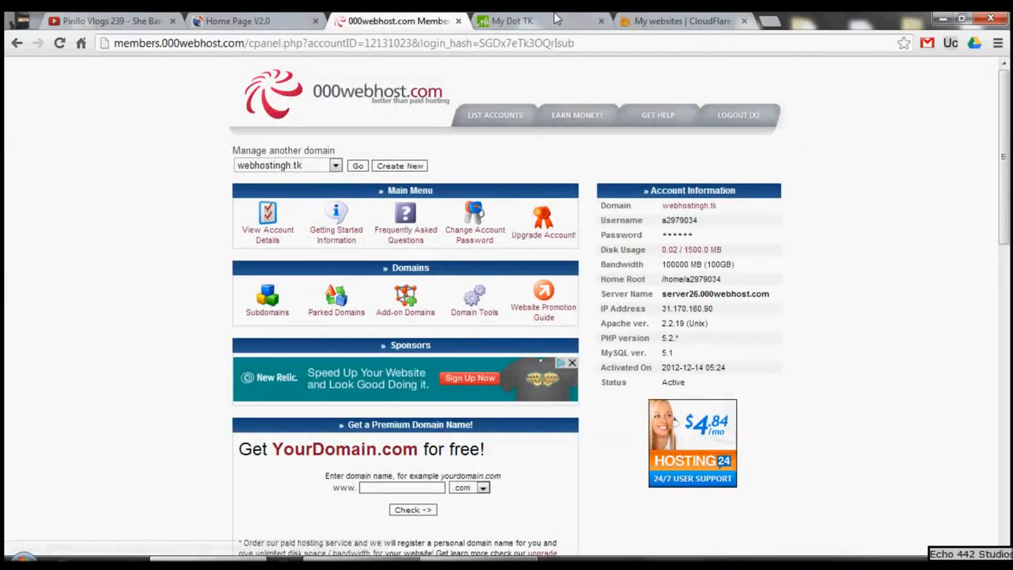
pyautogui.hotkey('ctrl', 'Tab')
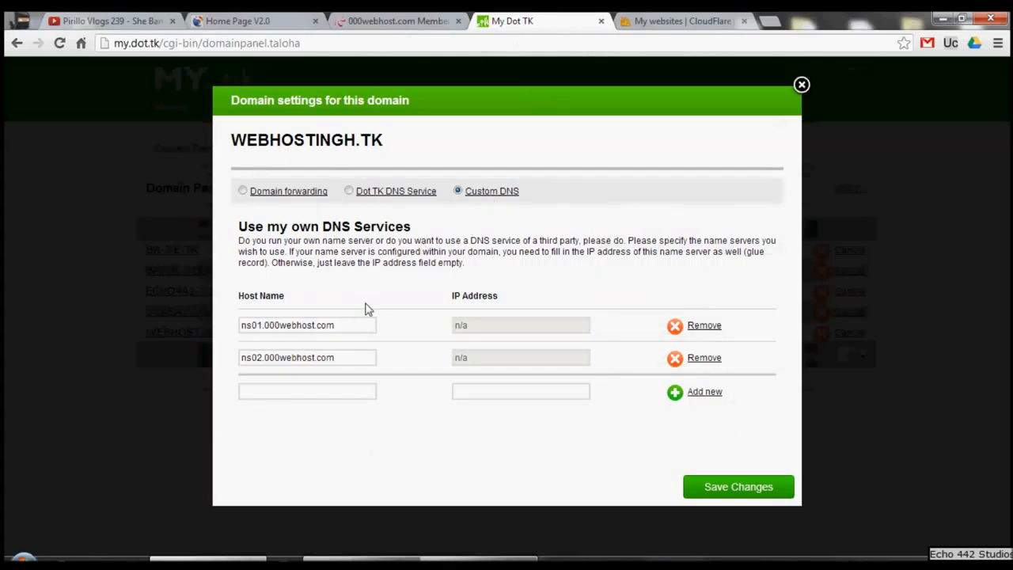
pyautogui.moveTo(250, 325); pyautogui.dragTo(239, 360)
pyautogui.click(353, 330)
pyautogui.click(238, 363)
pyautogui.click(741, 489)
pyautogui.click(399, 21)
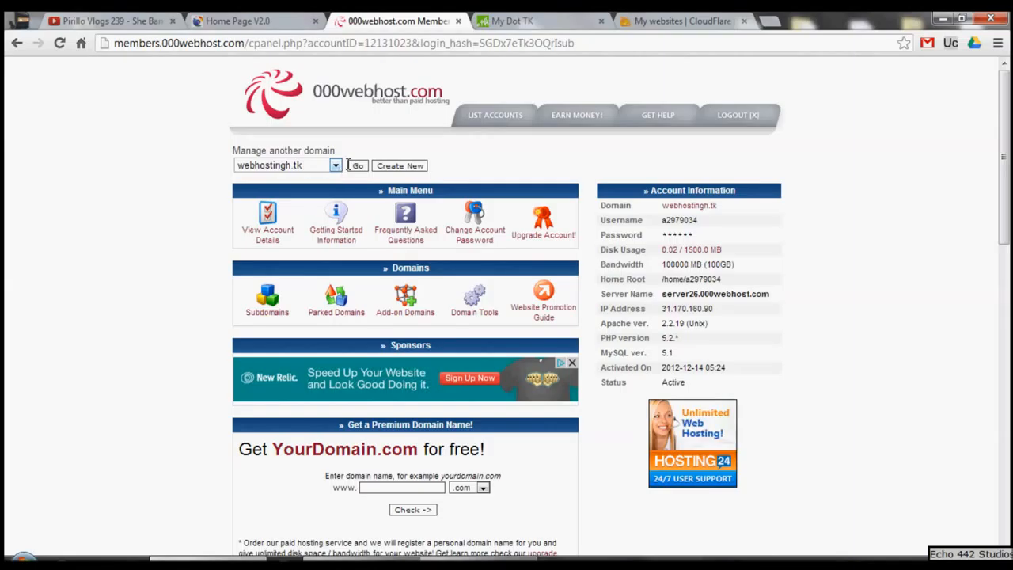
pyautogui.click(492, 24)
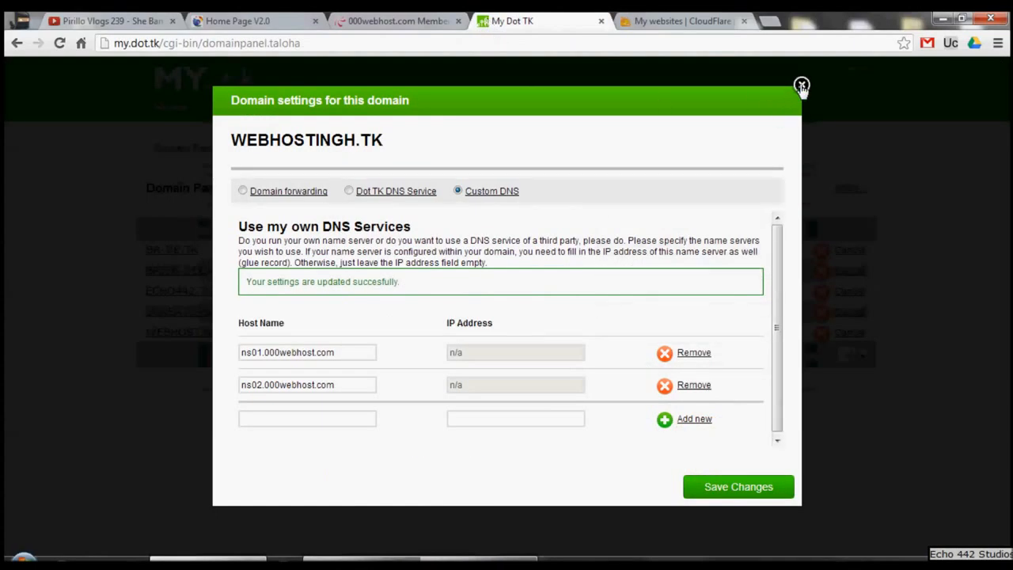
pyautogui.click(868, 95)
pyautogui.click(671, 19)
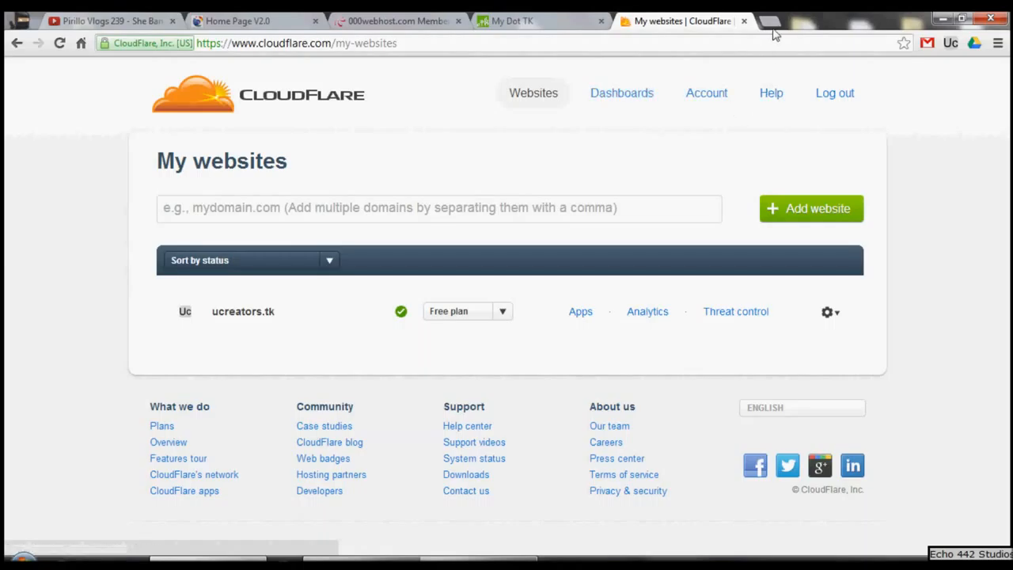
pyautogui.click(998, 43)
pyautogui.click(827, 95)
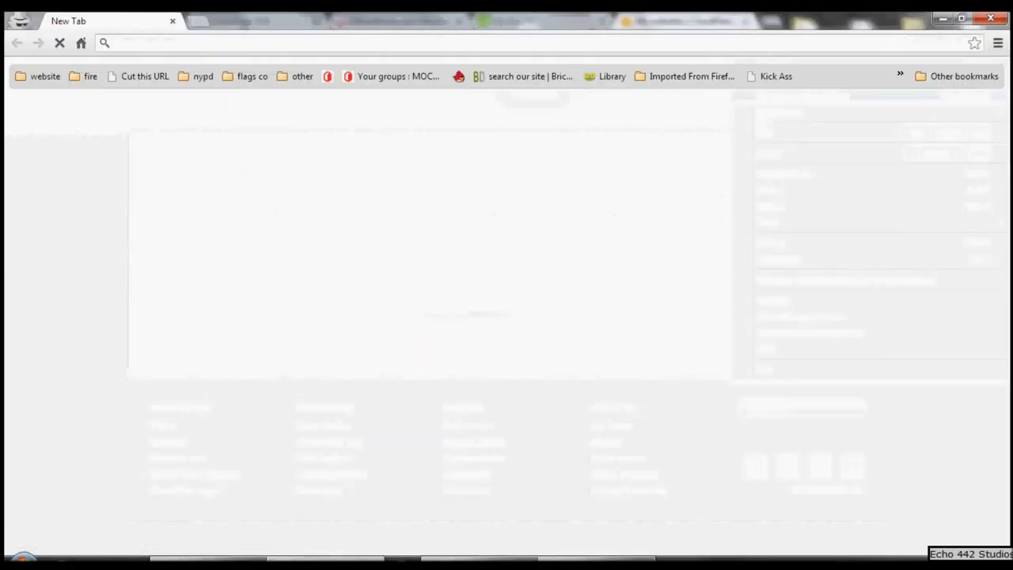
pyautogui.click(990, 18)
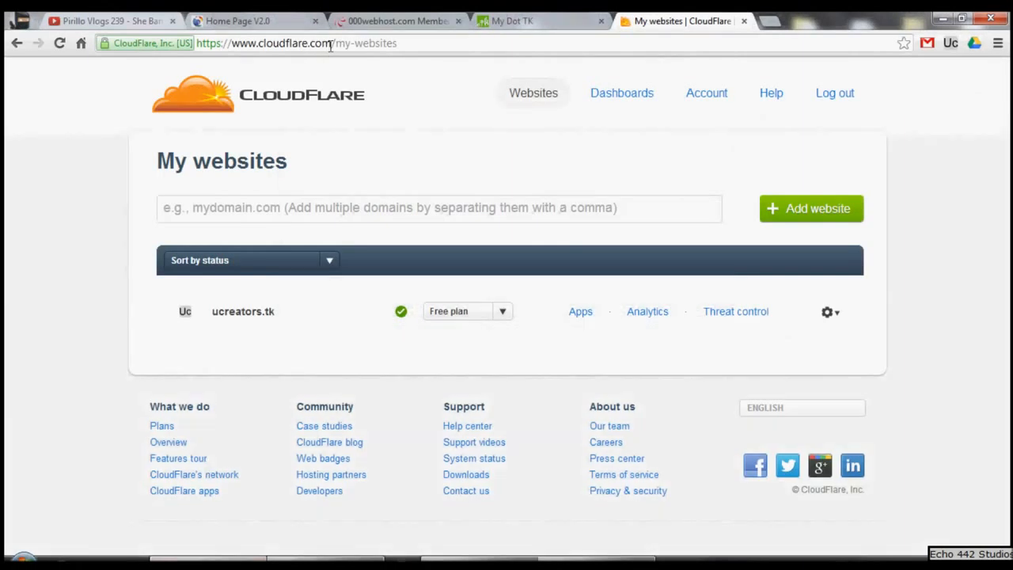
pyautogui.moveTo(331, 42); pyautogui.dragTo(129, 57)
pyautogui.rightClick(231, 43)
pyautogui.click(264, 89)
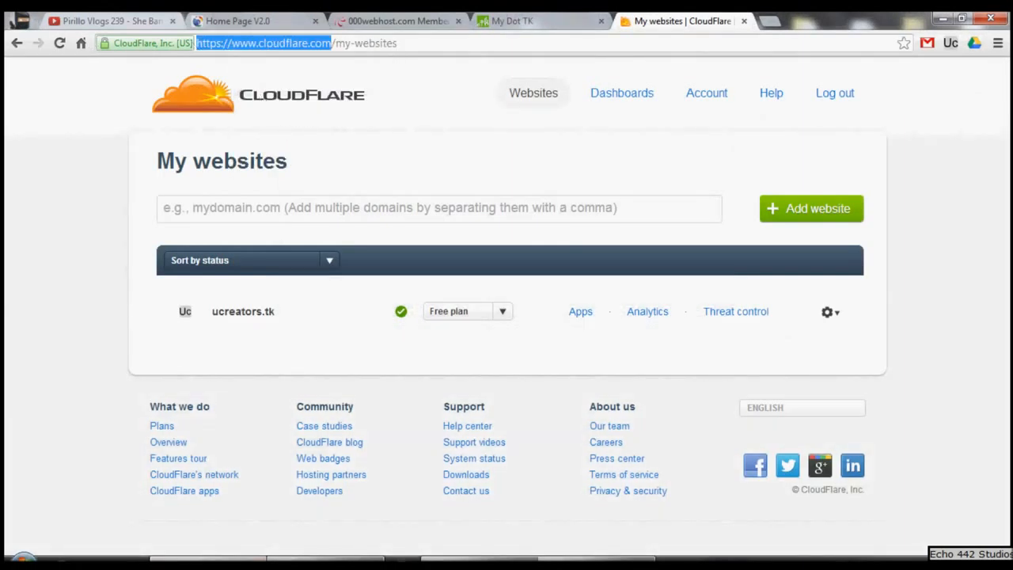
pyautogui.hotkey('ctrl', 'shift', 'n')
pyautogui.hotkey('ctrl', 'v')
pyautogui.press('Return')
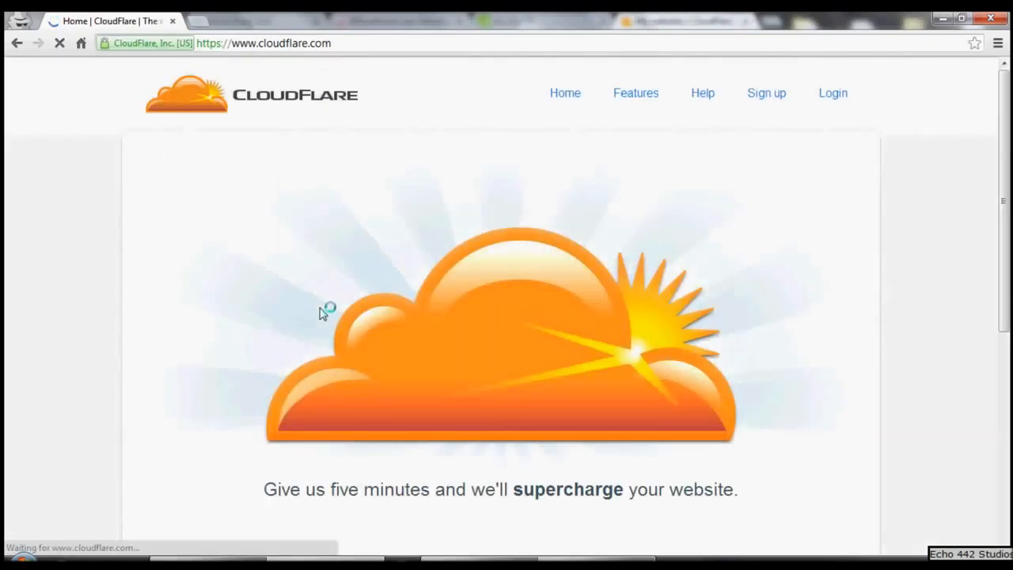
pyautogui.click(775, 96)
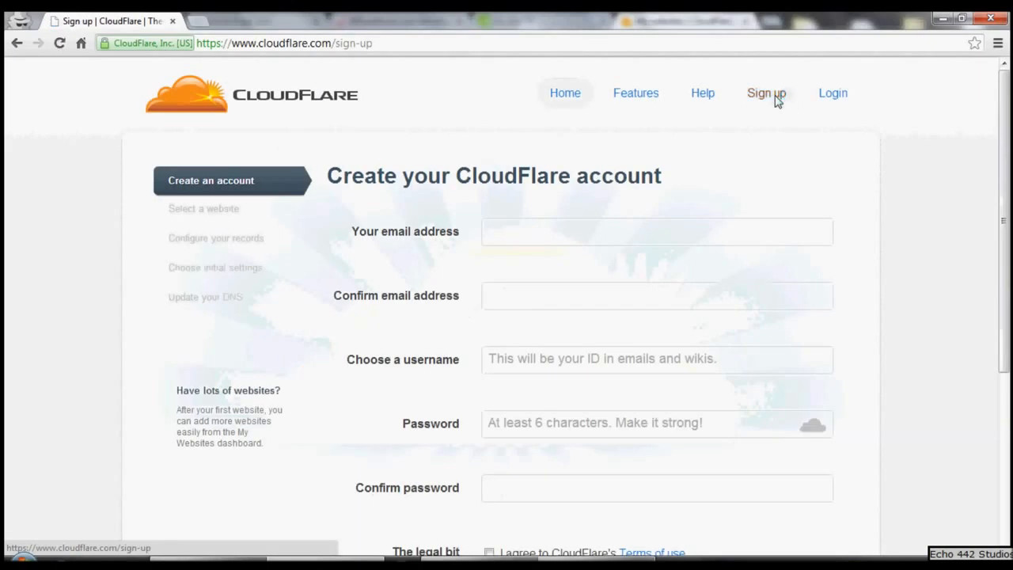
# Step: Examine the CloudFlare account form's email, username, password and terms of use fields without filling them in
pyautogui.click(510, 230)
pyautogui.click(510, 305)
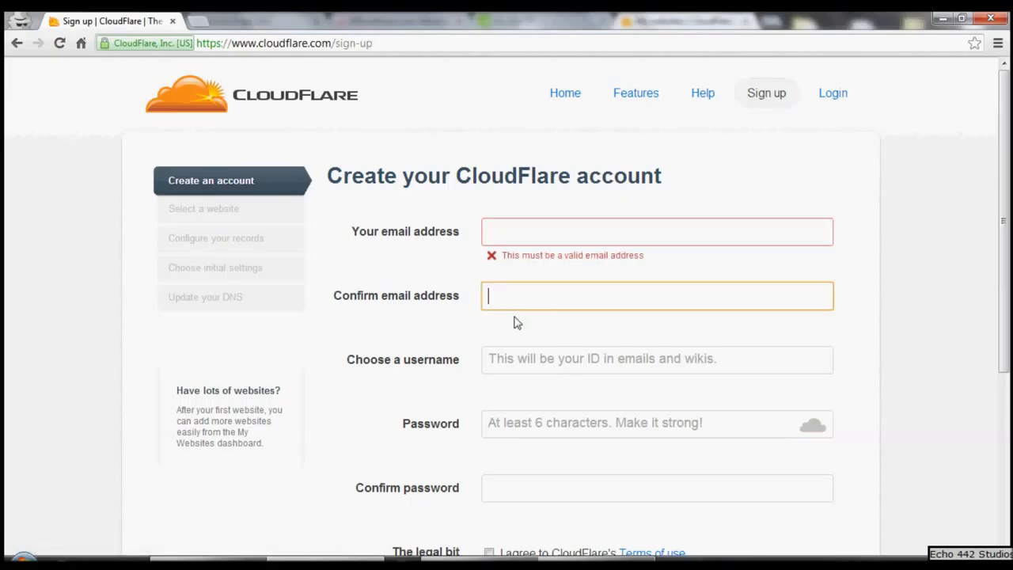
pyautogui.scroll(-1, 514, 362)
pyautogui.click(507, 286)
pyautogui.click(515, 350)
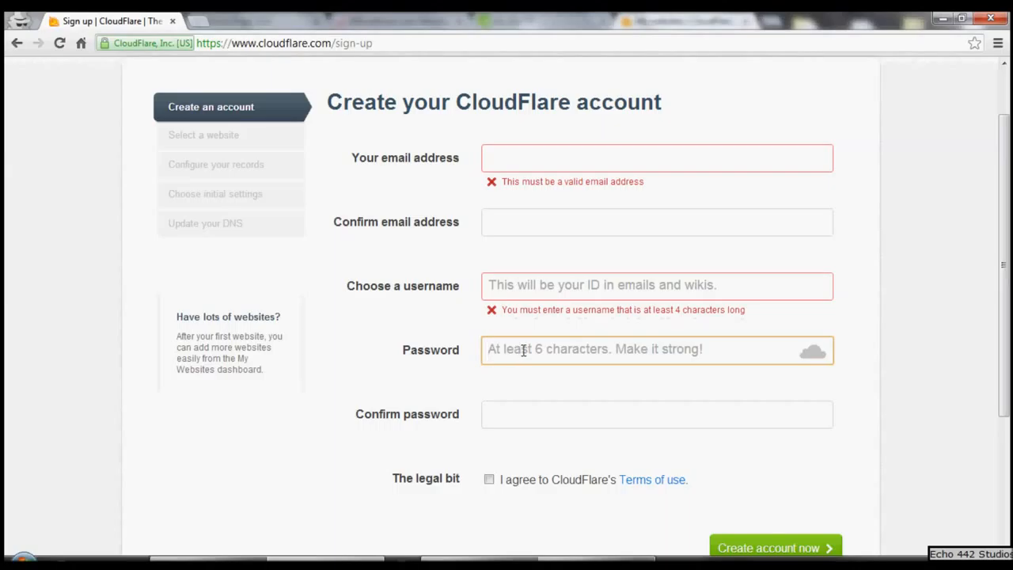
pyautogui.scroll(-1, 524, 350)
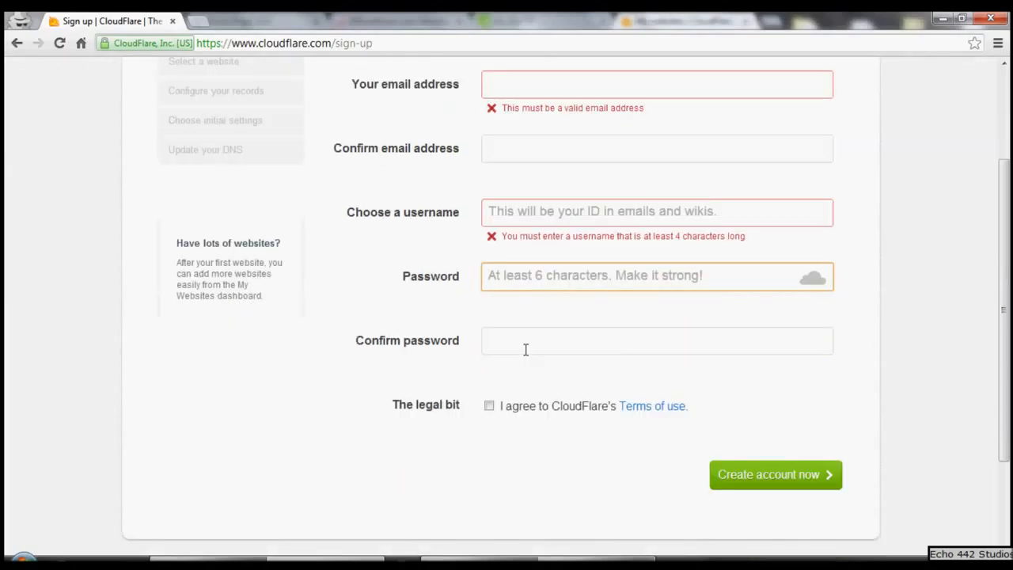
pyautogui.click(525, 349)
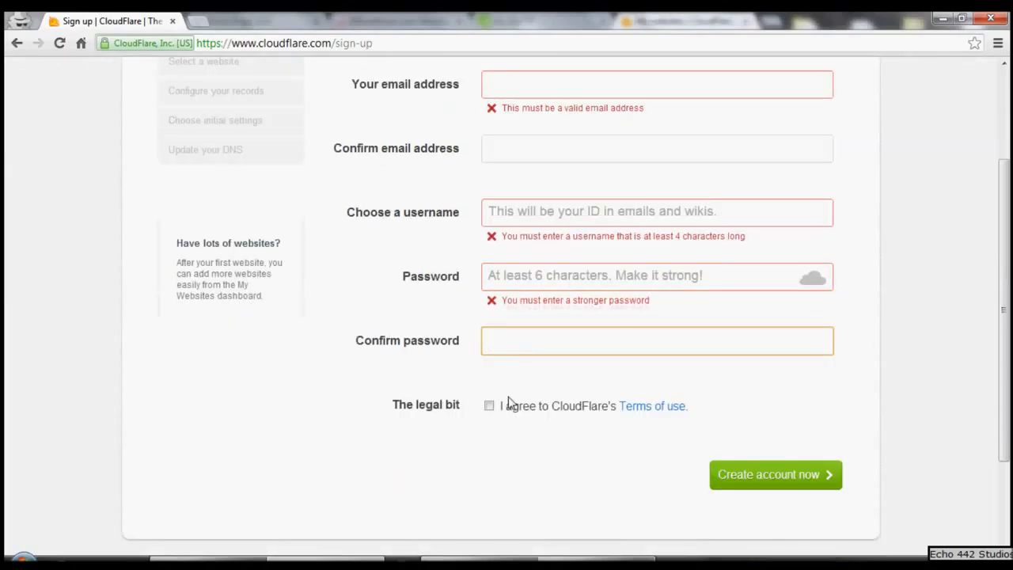
pyautogui.click(419, 405)
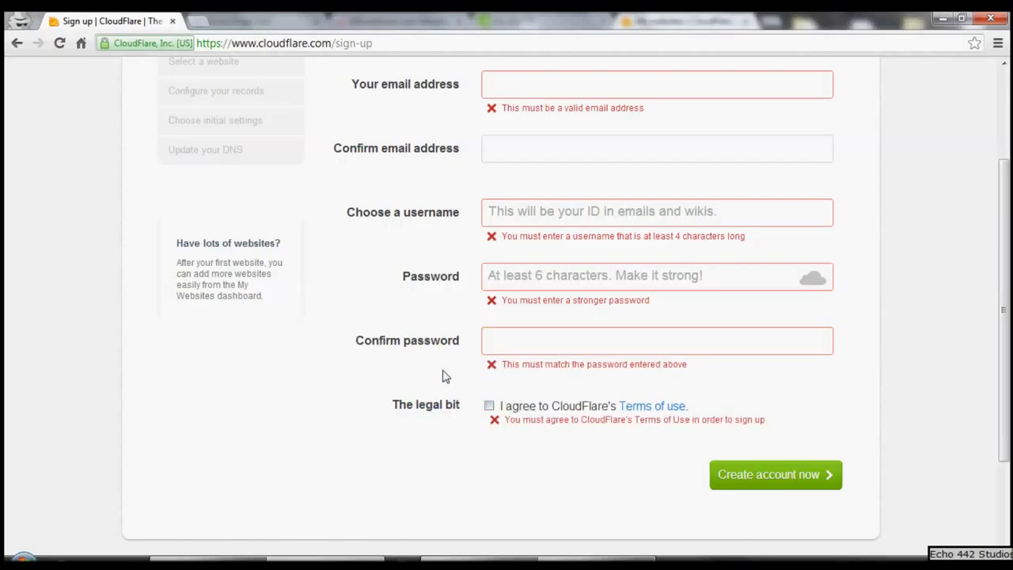
pyautogui.scroll(1, 445, 376)
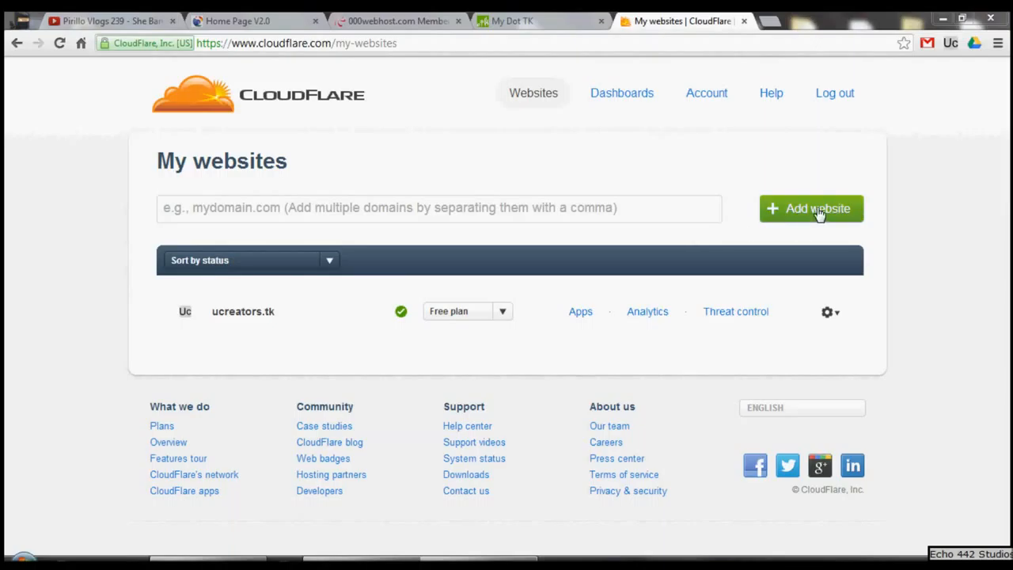
# Step: Copy the domain name WEBHOSTINGH.TK from the domain list on the My Dot TK page
pyautogui.click(249, 20)
pyautogui.click(356, 20)
pyautogui.click(510, 21)
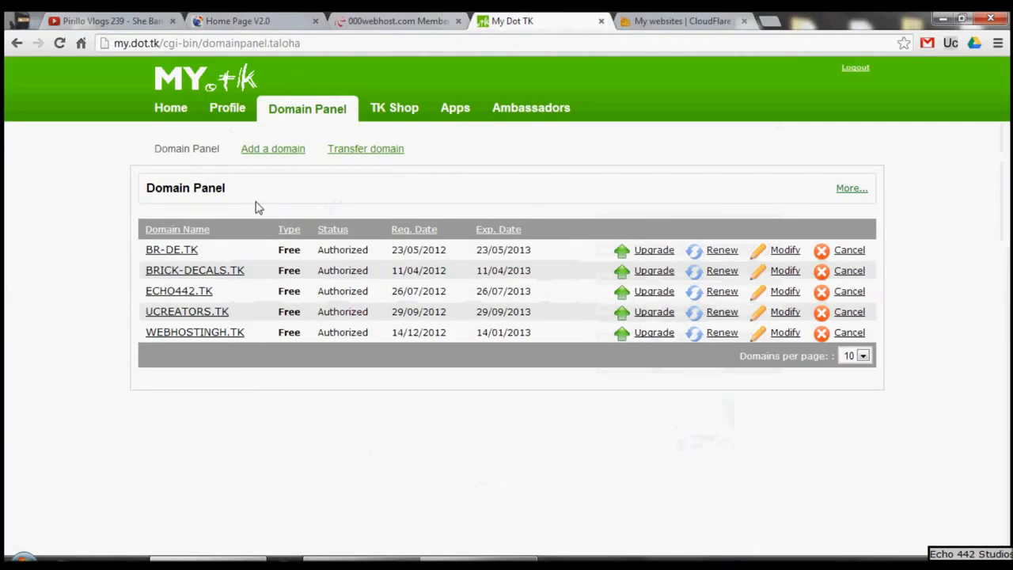
pyautogui.moveTo(252, 331); pyautogui.dragTo(145, 331)
pyautogui.rightClick(147, 332)
pyautogui.click(191, 420)
pyautogui.click(383, 399)
# Step: Add the copied domain WEBHOSTINGH.TK as a new website in CloudFlare
pyautogui.click(643, 14)
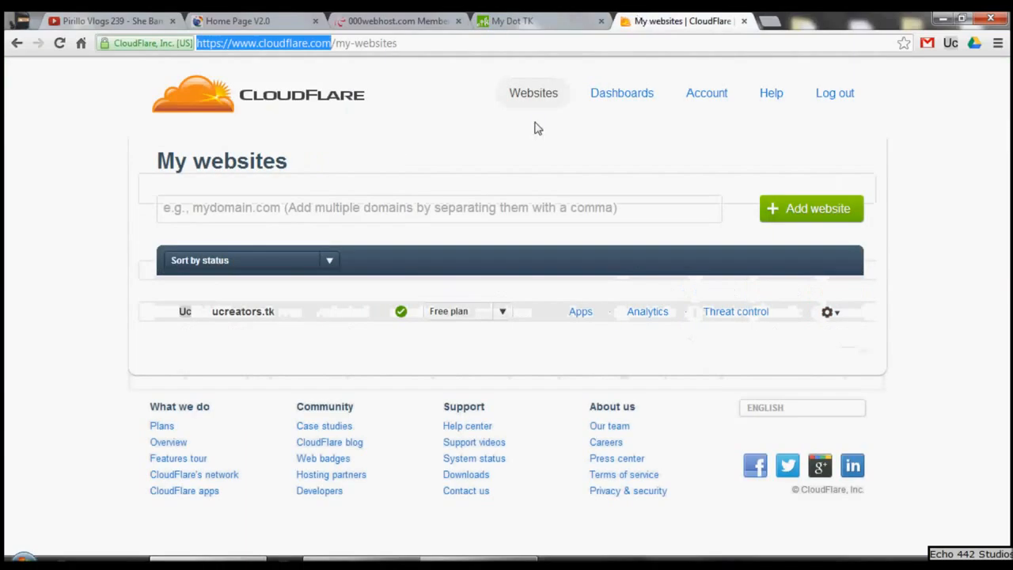
pyautogui.click(287, 222)
pyautogui.hotkey('ctrl', 'v')
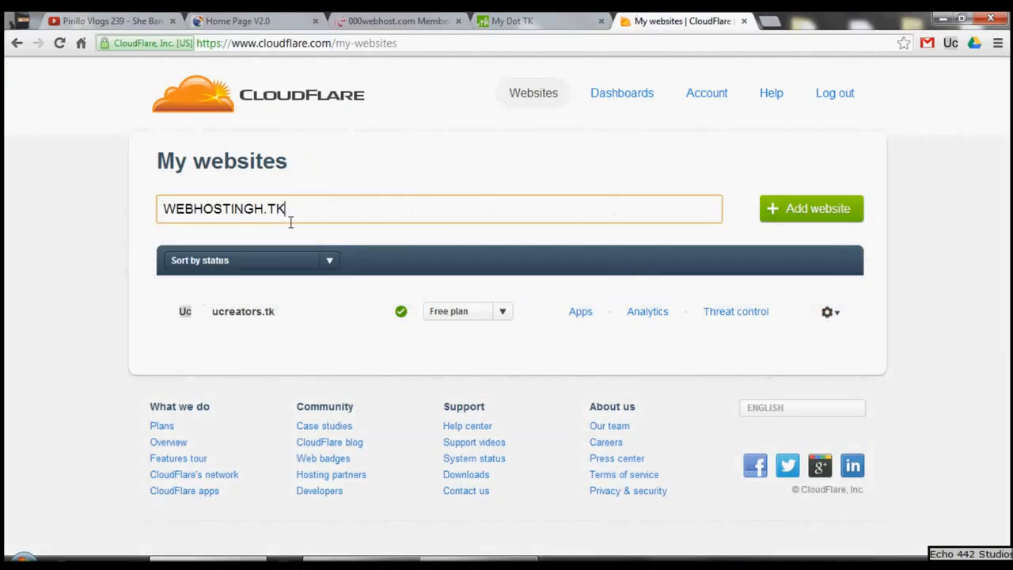
pyautogui.click(814, 210)
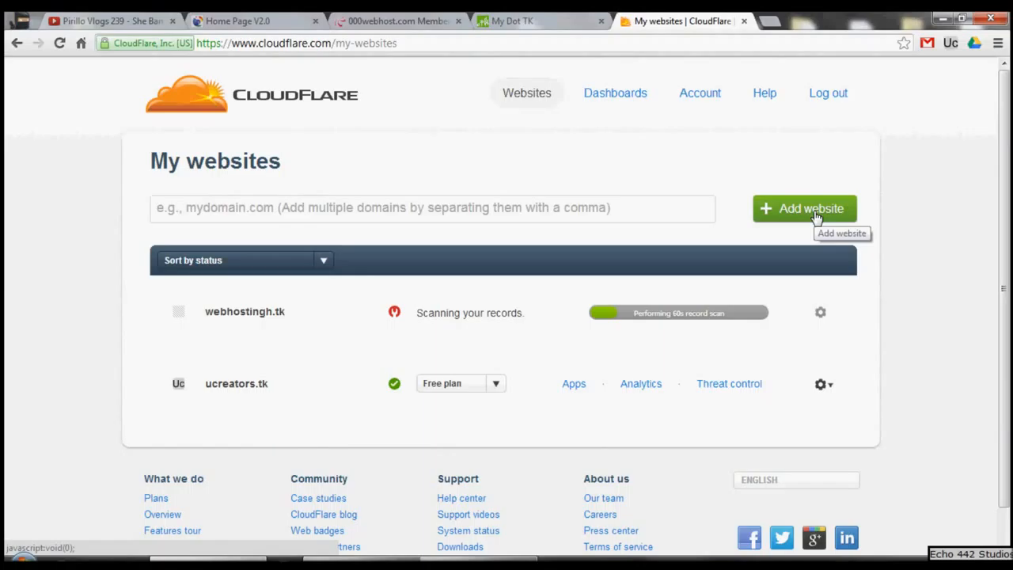
# Step: Open the bookmarked intoDNS report page in a new browser tab
pyautogui.click(772, 21)
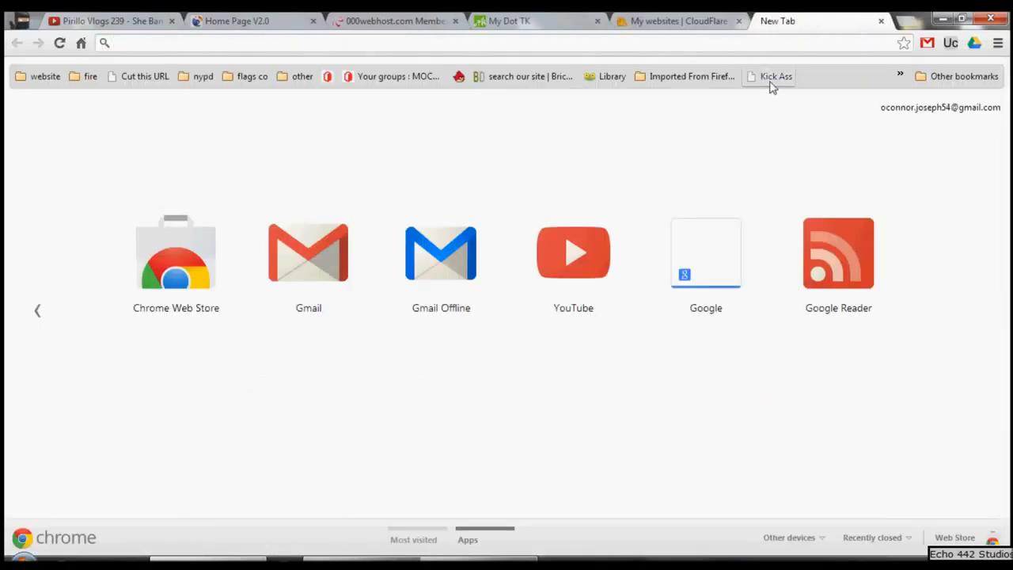
pyautogui.click(900, 75)
pyautogui.click(780, 98)
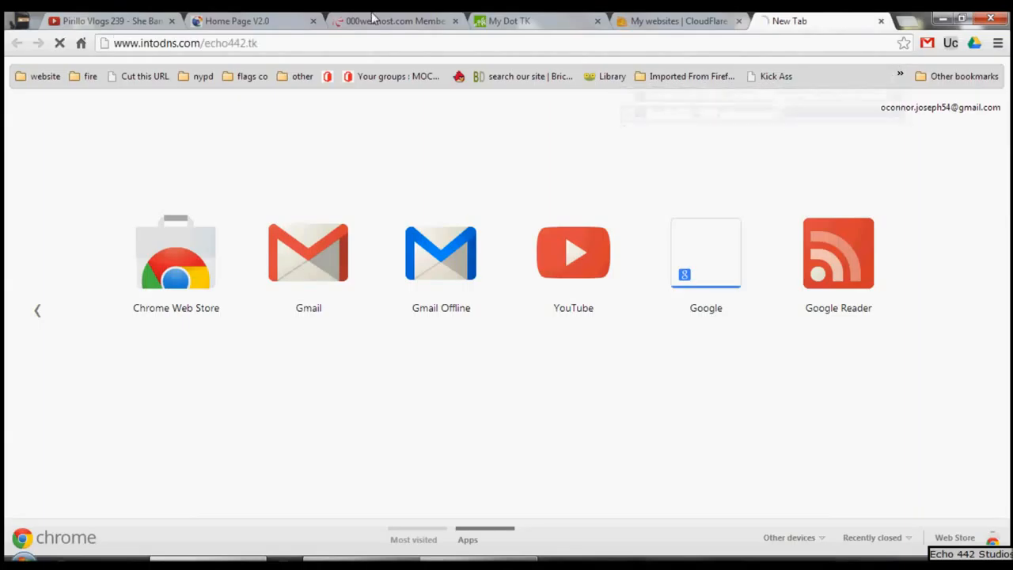
pyautogui.click(411, 19)
pyautogui.click(511, 20)
pyautogui.click(441, 18)
pyautogui.click(685, 21)
pyautogui.click(814, 21)
# Step: Run the intoDNS report for WEBHOSTINGH.TK, read through its name server, SOA and MX results, and close the page
pyautogui.moveTo(200, 44); pyautogui.dragTo(260, 43)
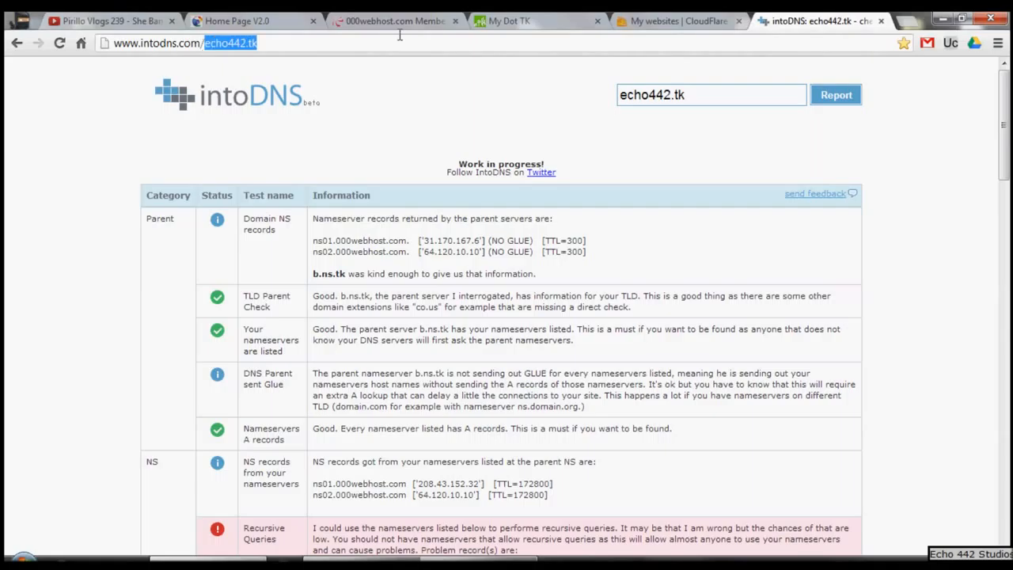
pyautogui.press('BackSpace')
pyautogui.hotkey('ctrl', 'v')
pyautogui.press('Return')
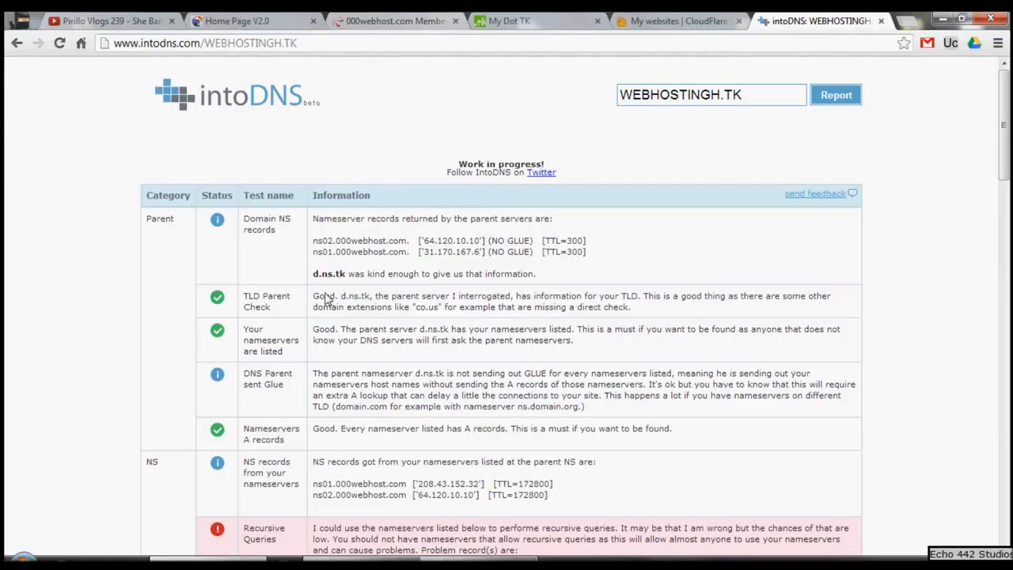
pyautogui.scroll(-2, 411, 304)
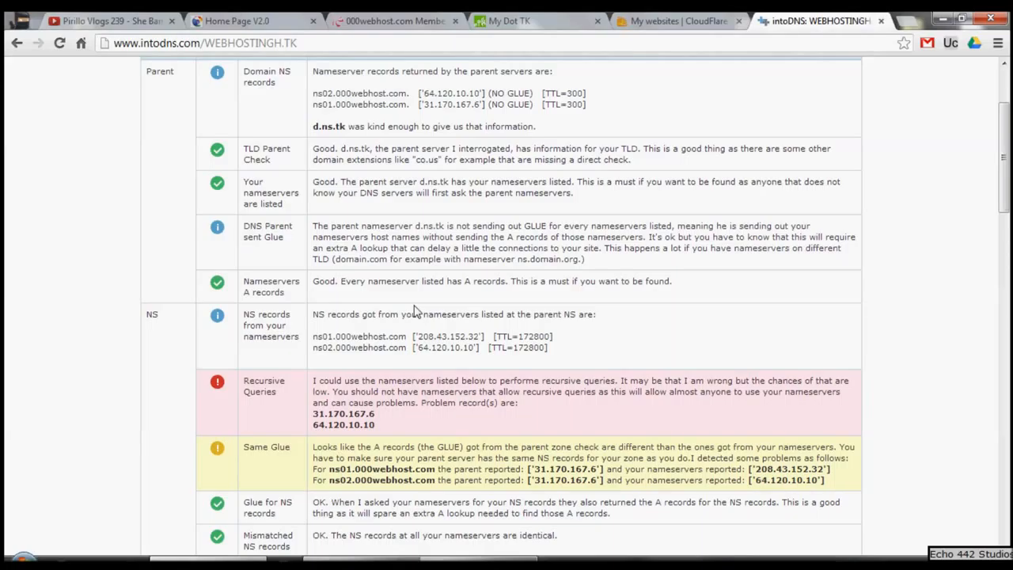
pyautogui.scroll(-6, 475, 414)
pyautogui.scroll(-6, 466, 415)
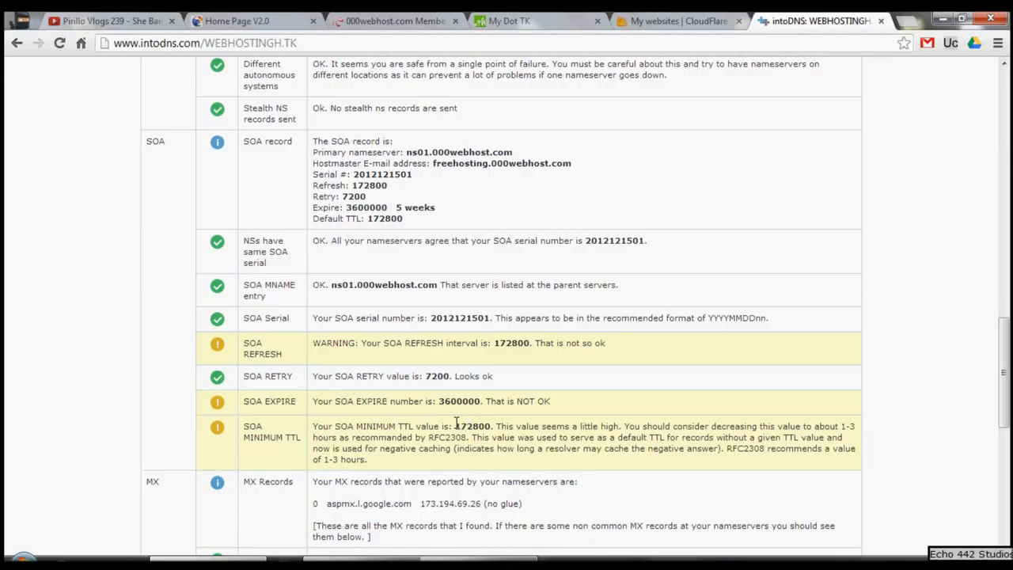
pyautogui.middleClick(836, 20)
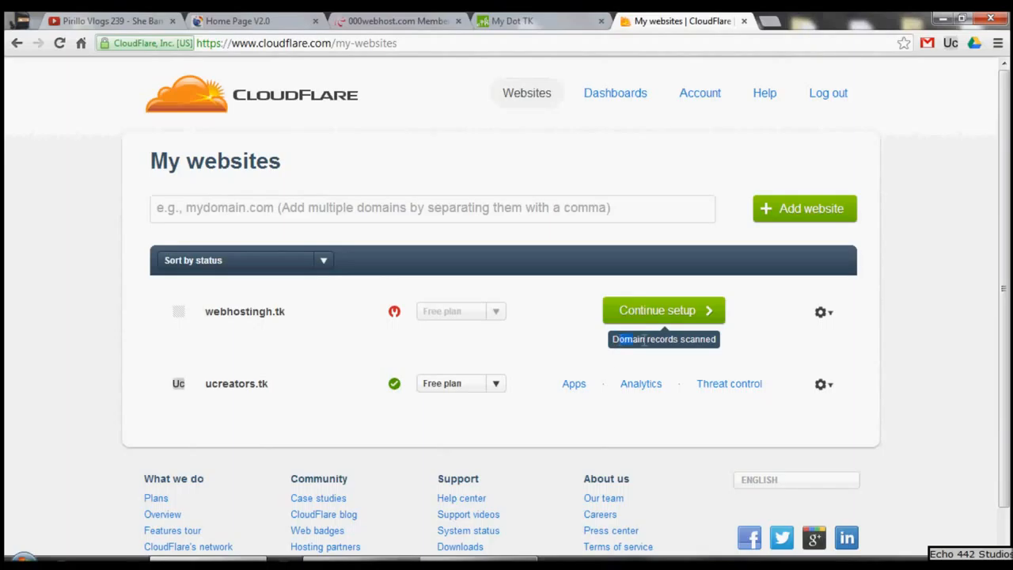
# Step: Continue the CloudFlare setup of webhostingh.tk and read the DNS record instructions and the On and Off CloudFlare explanations
pyautogui.click(691, 315)
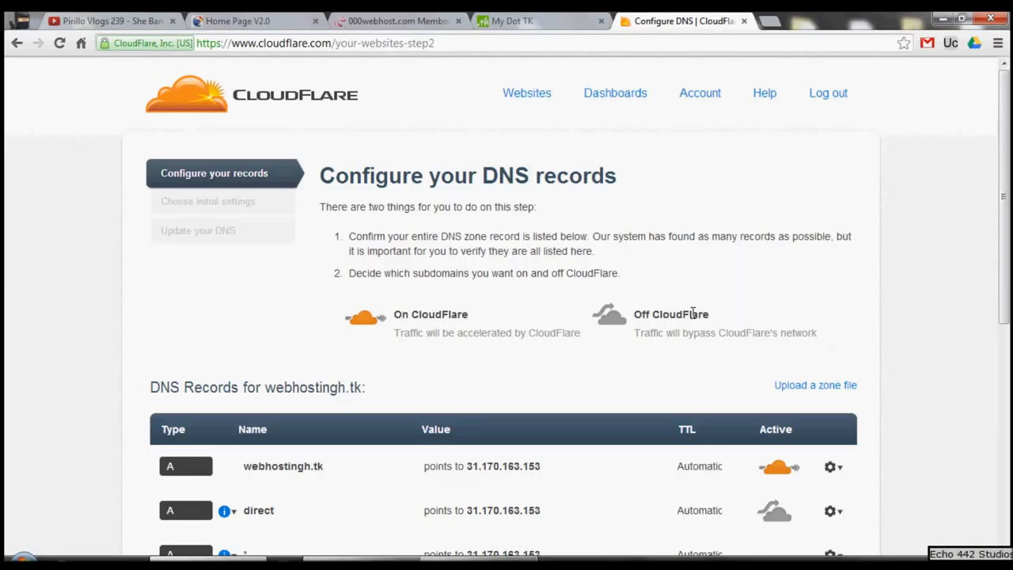
pyautogui.moveTo(356, 236); pyautogui.dragTo(541, 239)
pyautogui.click(582, 242)
pyautogui.moveTo(397, 318); pyautogui.dragTo(550, 321)
pyautogui.click(553, 322)
pyautogui.moveTo(638, 316); pyautogui.dragTo(839, 353)
pyautogui.click(838, 355)
# Step: Review the A, CNAME and MX entries in the DNS records list for webhostingh.tk
pyautogui.scroll(-3, 840, 356)
pyautogui.moveTo(253, 245); pyautogui.dragTo(301, 244)
pyautogui.click(304, 245)
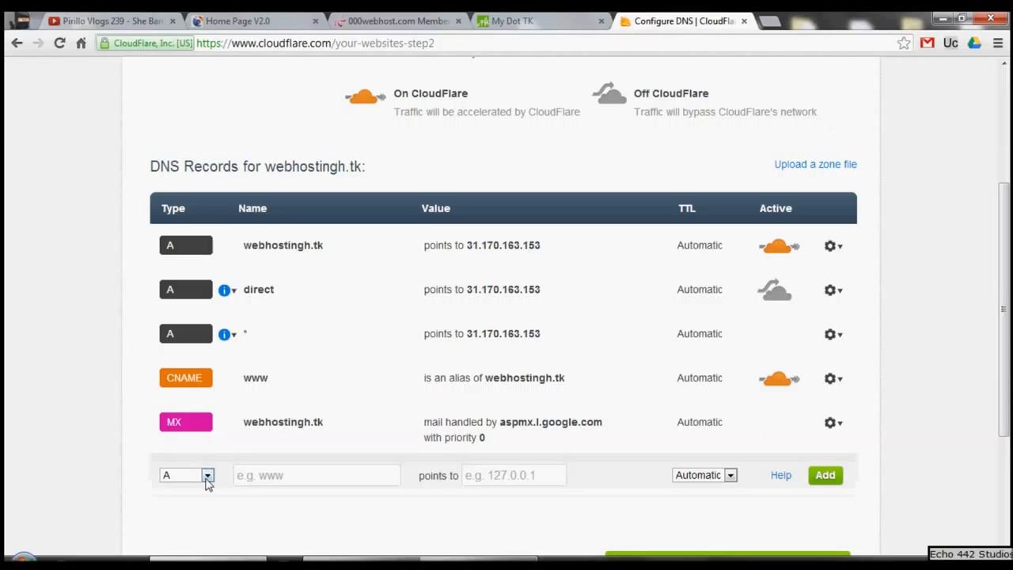
pyautogui.moveTo(424, 420); pyautogui.dragTo(506, 431)
pyautogui.click(506, 431)
pyautogui.moveTo(269, 379); pyautogui.dragTo(244, 377)
pyautogui.click(260, 369)
pyautogui.moveTo(253, 260); pyautogui.dragTo(553, 335)
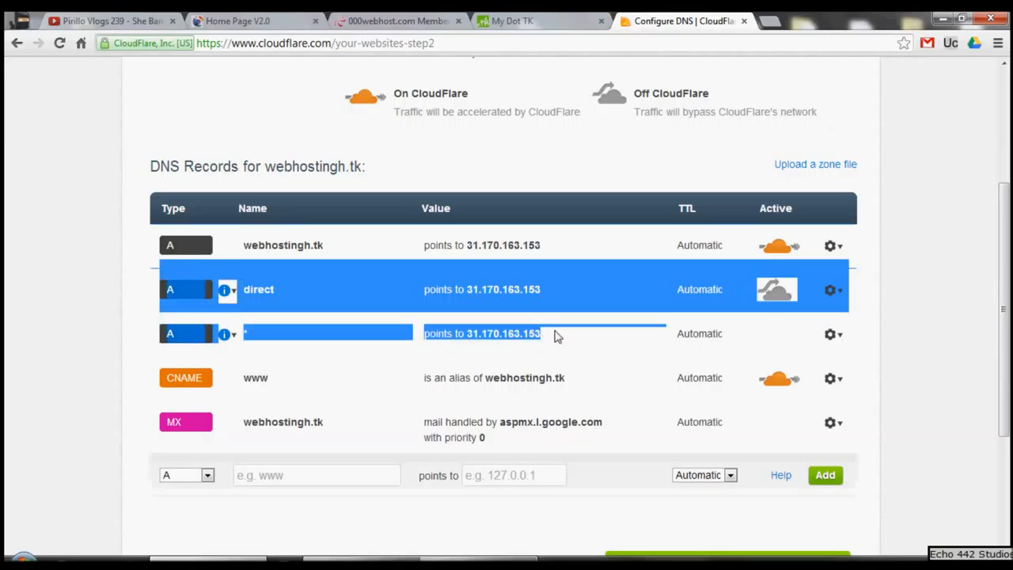
# Step: Compare the A record IP in CloudFlare with the A record and account IP addresses on the 000webhost account details page
pyautogui.click(555, 336)
pyautogui.moveTo(543, 247); pyautogui.dragTo(482, 243)
pyautogui.click(477, 240)
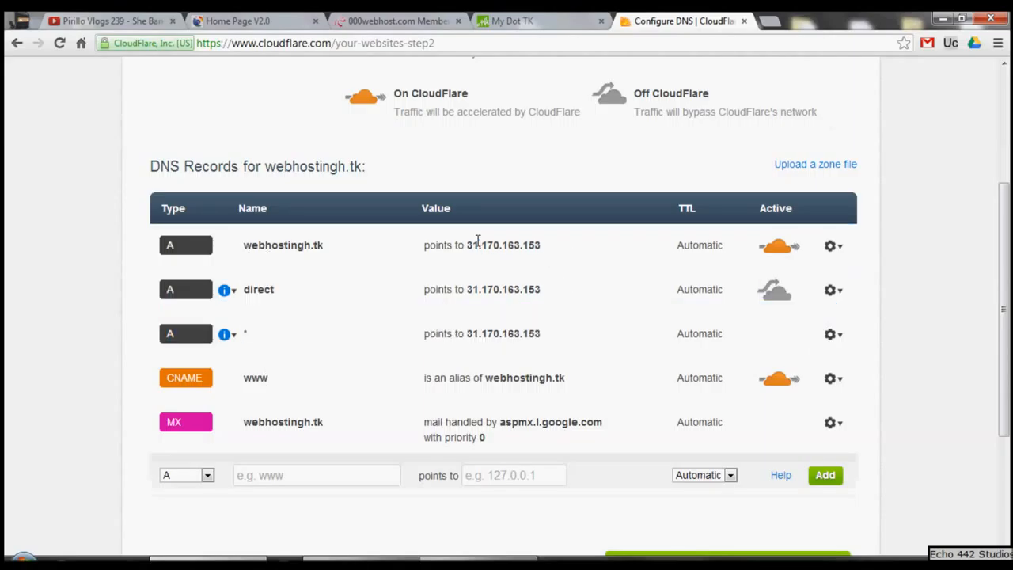
pyautogui.click(400, 21)
pyautogui.scroll(-1, 260, 166)
pyautogui.click(261, 165)
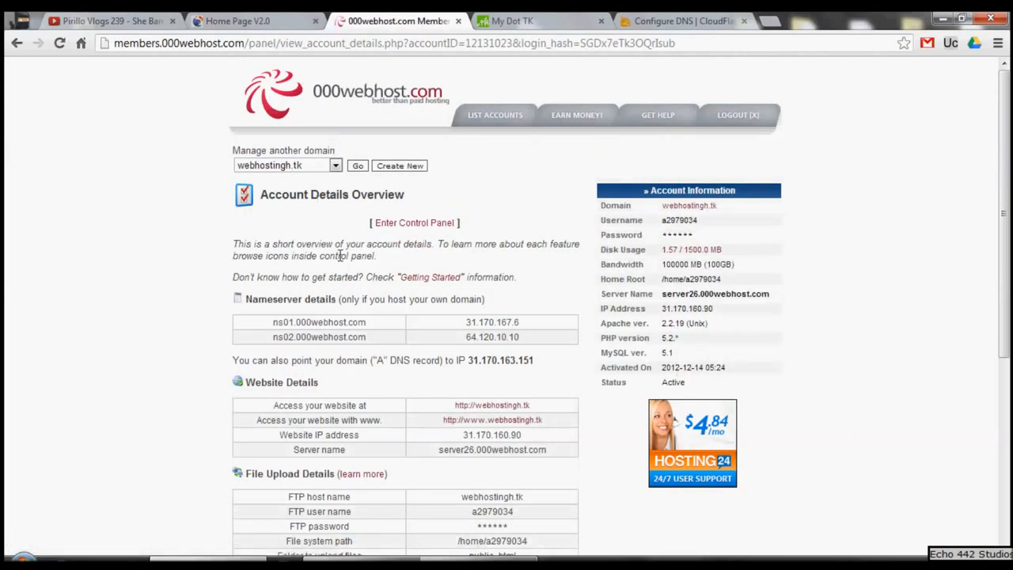
pyautogui.moveTo(457, 360); pyautogui.dragTo(537, 360)
pyautogui.click(536, 360)
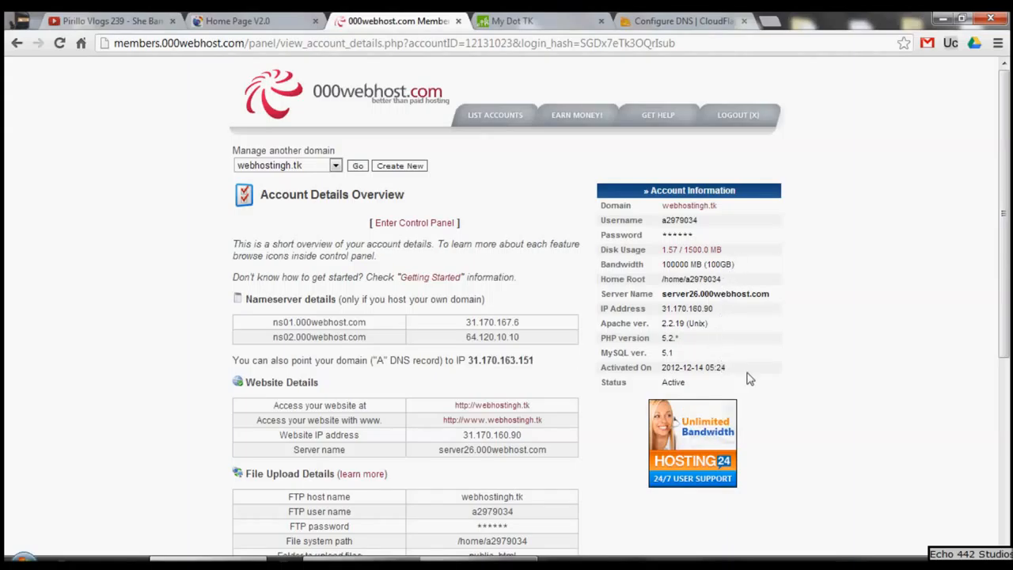
pyautogui.moveTo(721, 310); pyautogui.dragTo(656, 309)
pyautogui.click(655, 309)
pyautogui.moveTo(233, 360); pyautogui.dragTo(535, 363)
pyautogui.click(536, 363)
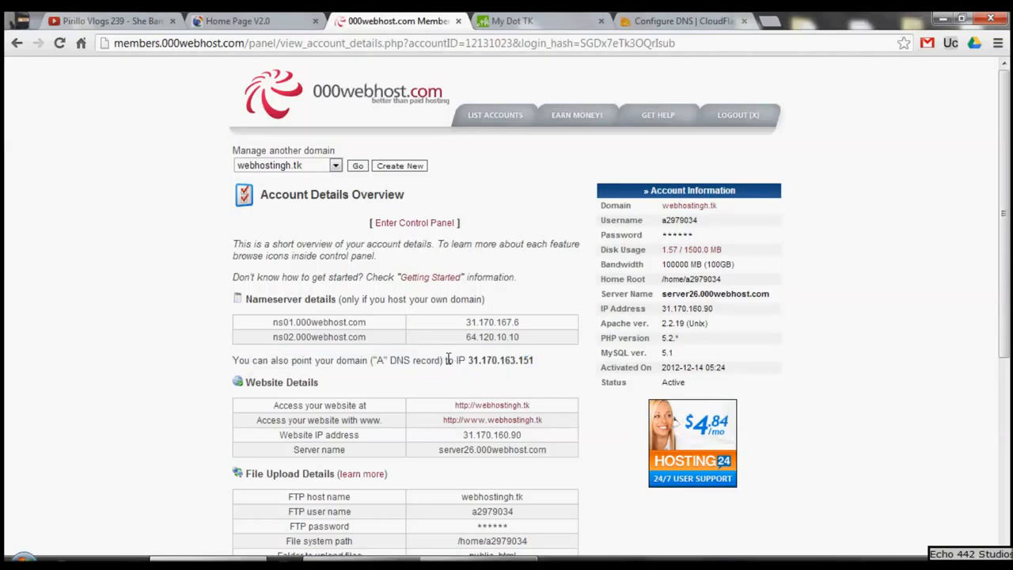
pyautogui.click(17, 43)
# Step: Return to the CloudFlare DNS records for webhostingh.tk and continue to the initial settings with the records as listed
pyautogui.click(643, 19)
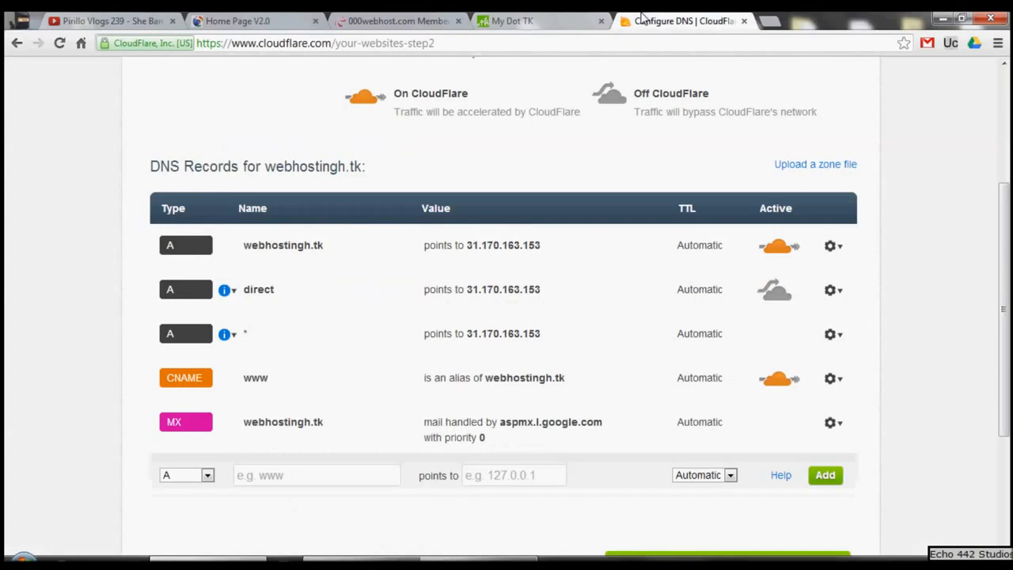
pyautogui.scroll(3, 578, 204)
pyautogui.scroll(-4, 576, 213)
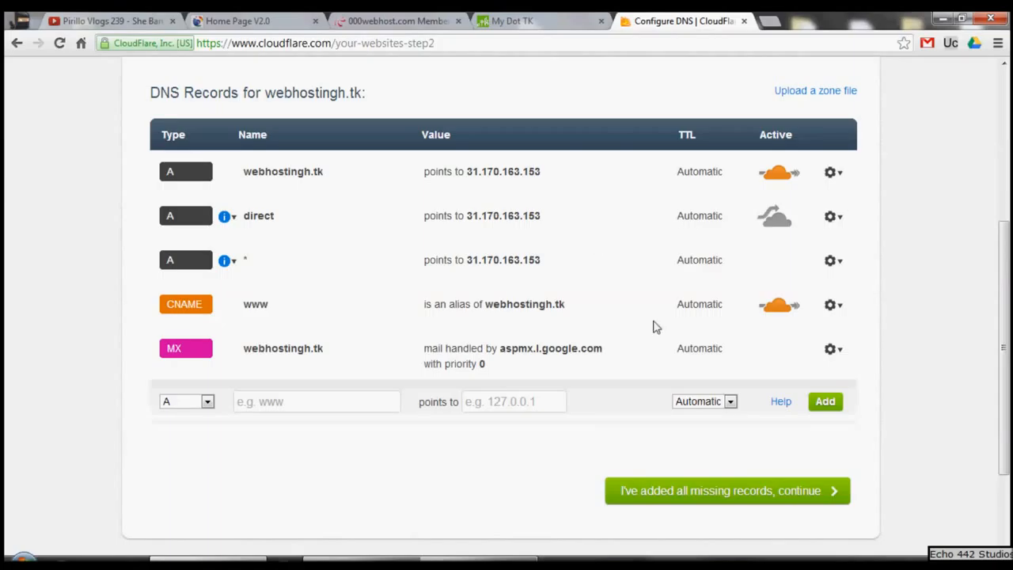
pyautogui.click(770, 492)
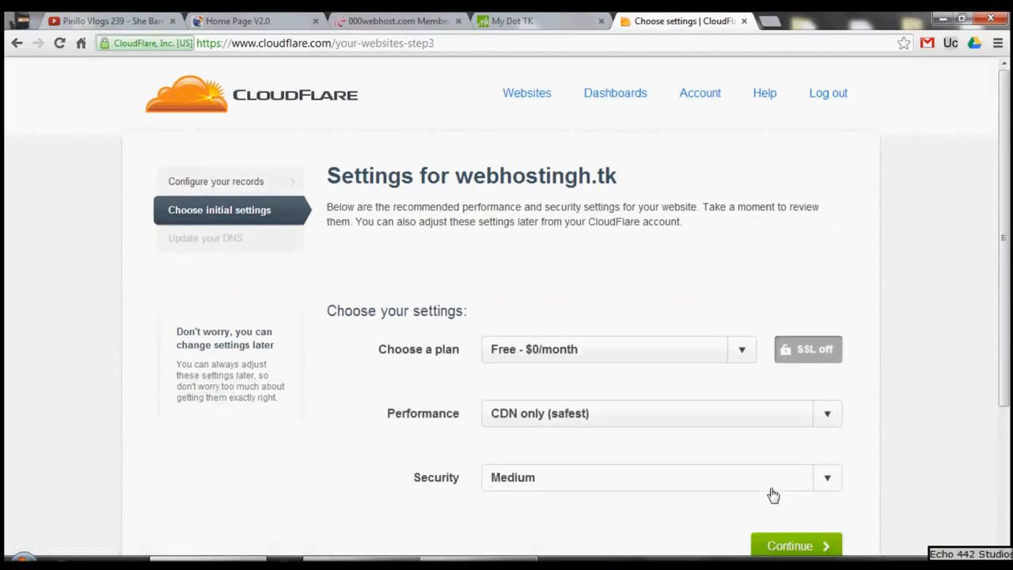
# Step: Choose the Free - $0/month plan and set Performance to CDN + basic optimizations (faster)
pyautogui.click(536, 356)
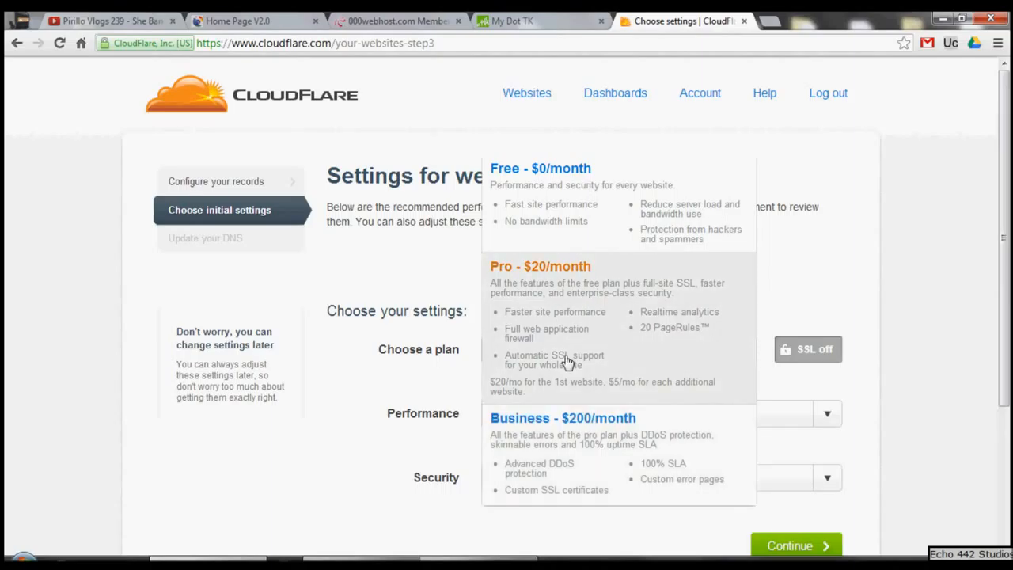
pyautogui.click(526, 239)
pyautogui.scroll(-2, 364, 247)
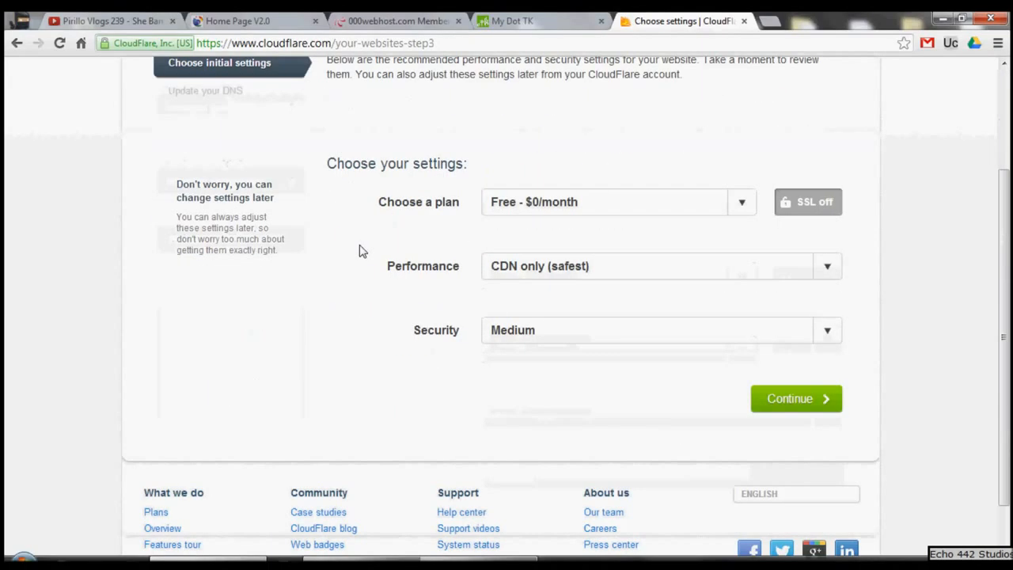
pyautogui.click(539, 269)
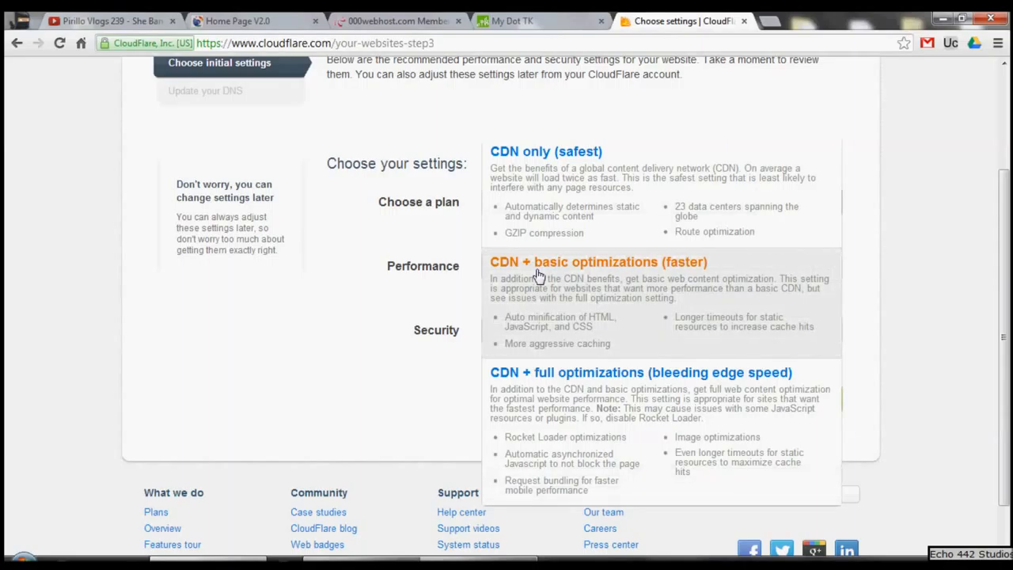
pyautogui.click(553, 322)
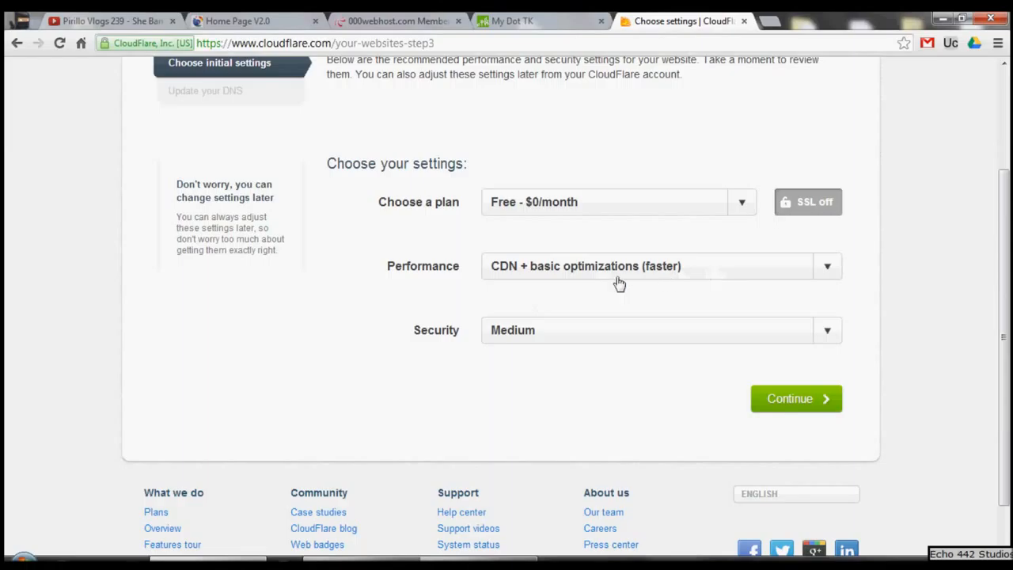
# Step: Review the available performance options and security levels, closing both lists without changing the selection
pyautogui.click(527, 279)
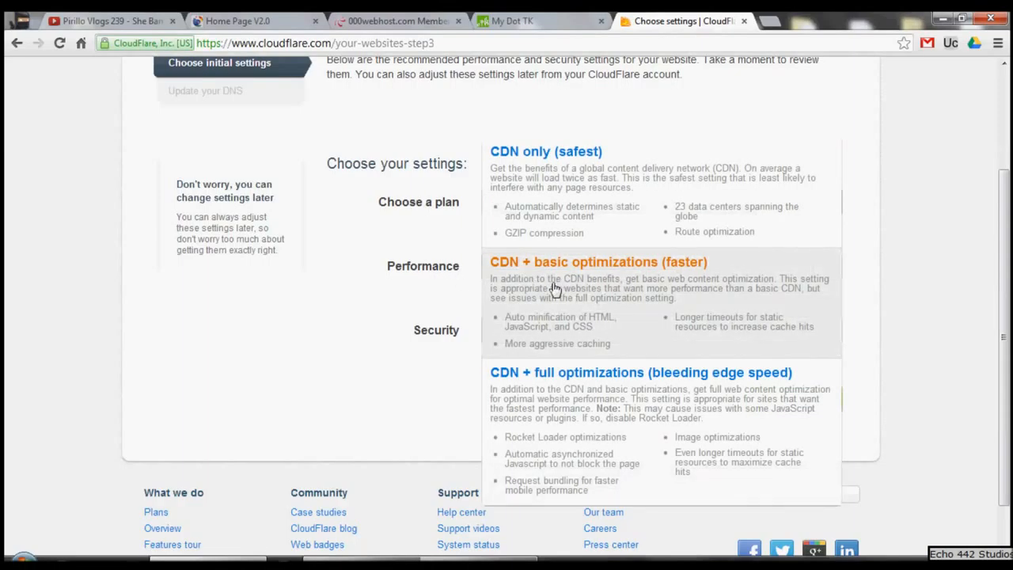
pyautogui.click(387, 296)
pyautogui.click(543, 338)
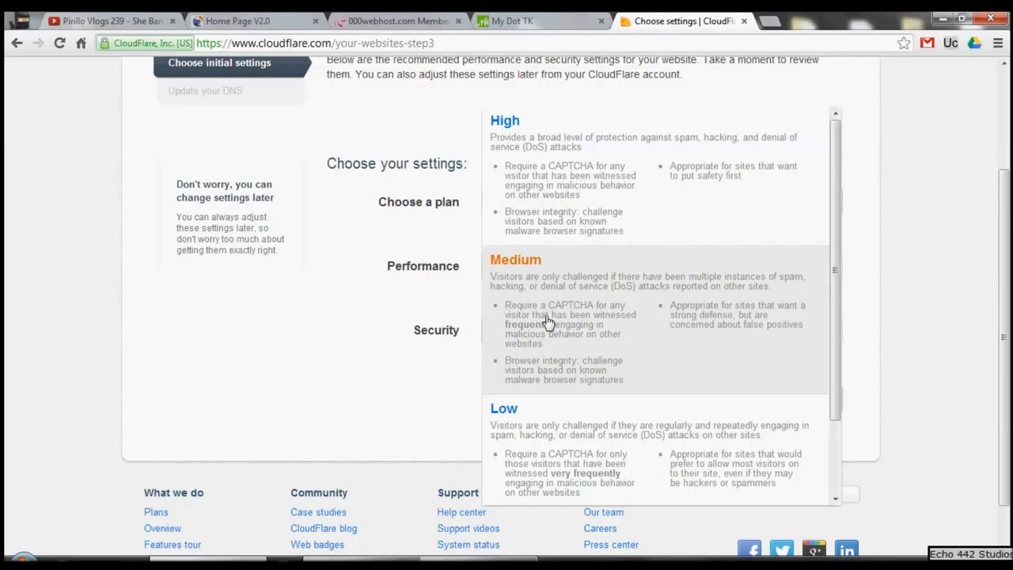
pyautogui.click(286, 236)
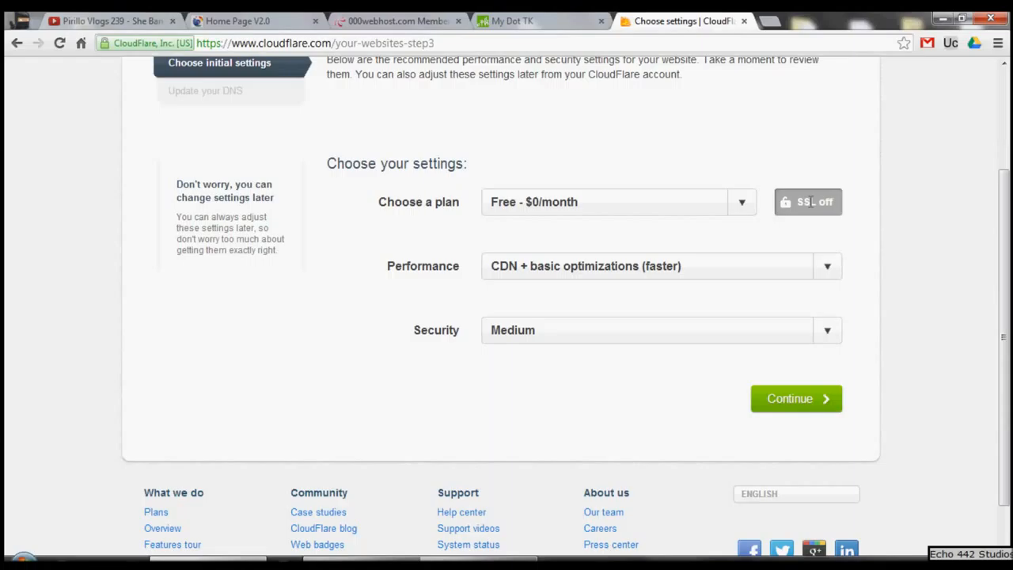
# Step: Check CloudFlare's site identity details as an SSL example, and continue from the initial settings to the name server update
pyautogui.moveTo(810, 202)
pyautogui.click(167, 45)
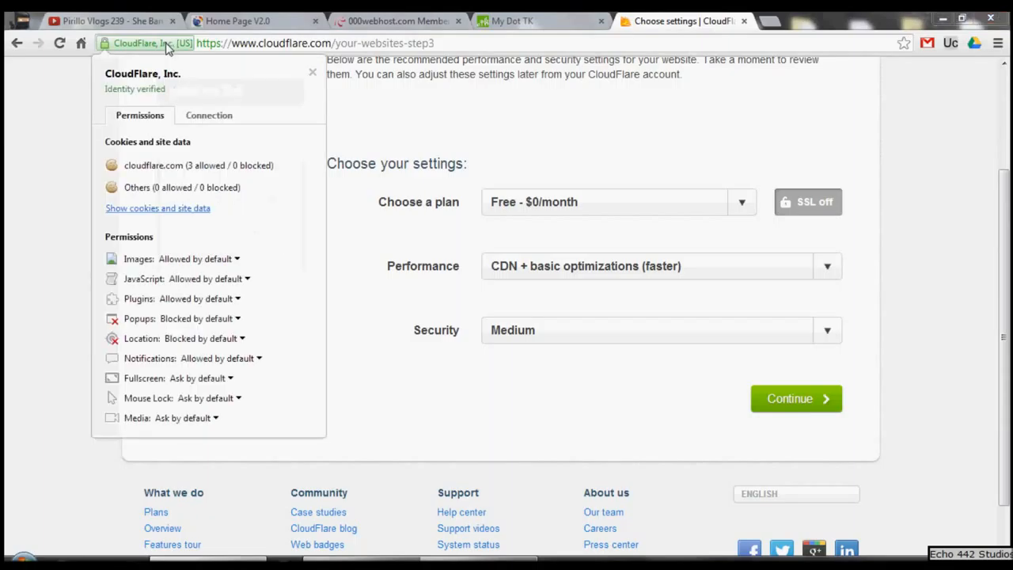
pyautogui.moveTo(258, 44); pyautogui.dragTo(207, 46)
pyautogui.click(112, 134)
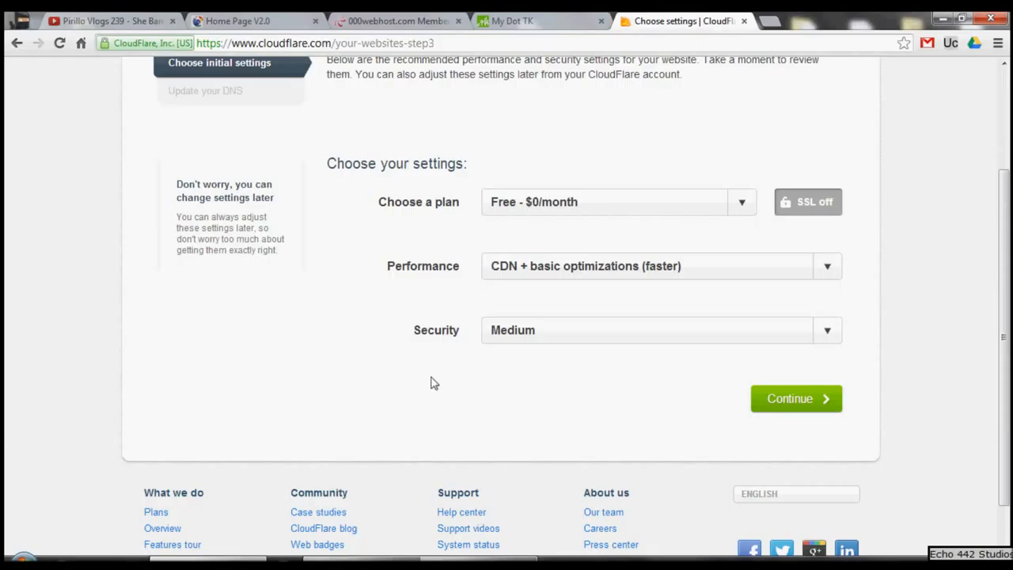
pyautogui.click(809, 402)
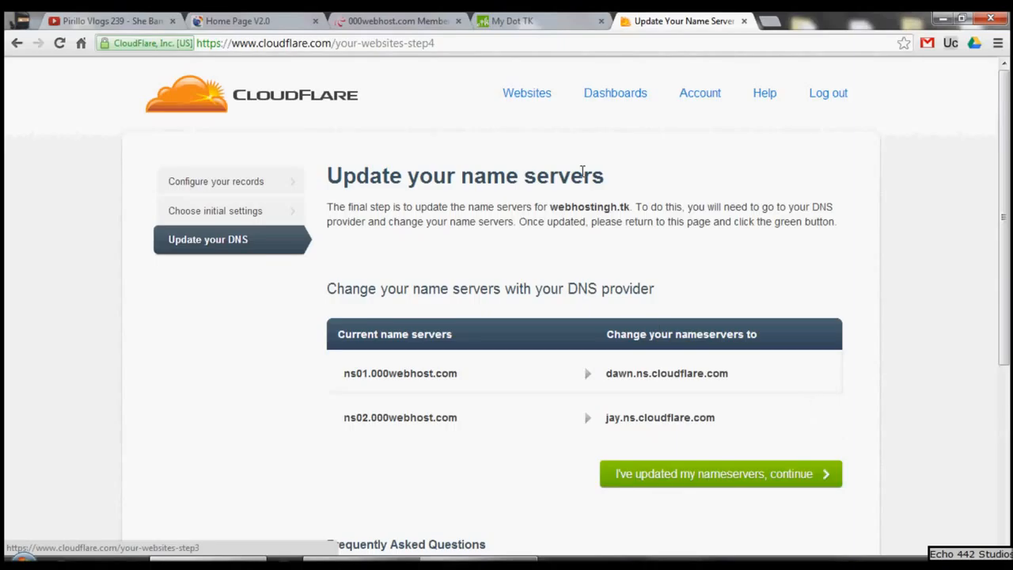
# Step: Open the WEBHOSTINGH.TK domain settings at Dot TK and replace the first host name with dawn.ns.cloudflare.com copied from CloudFlare
pyautogui.click(520, 21)
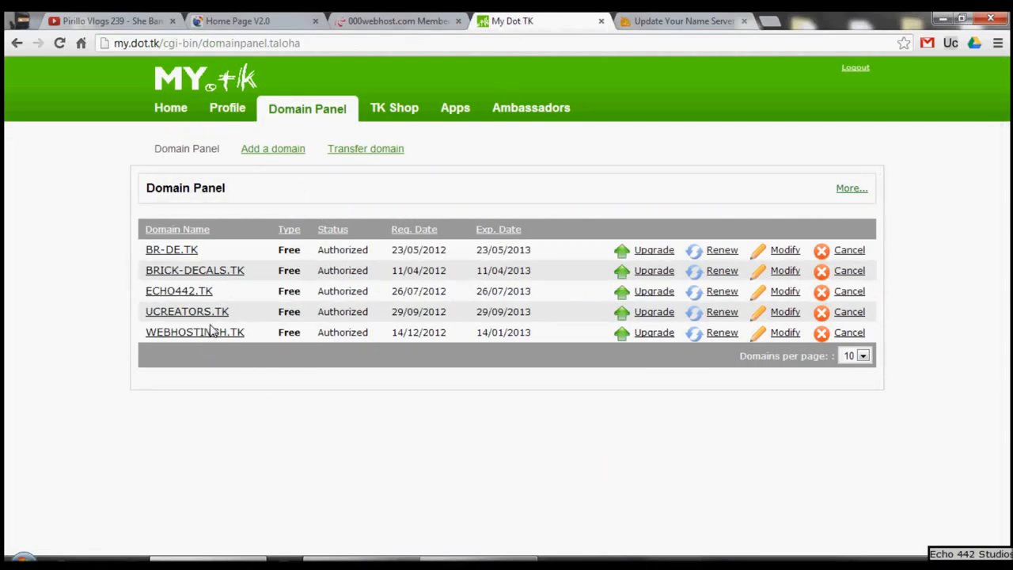
pyautogui.click(782, 337)
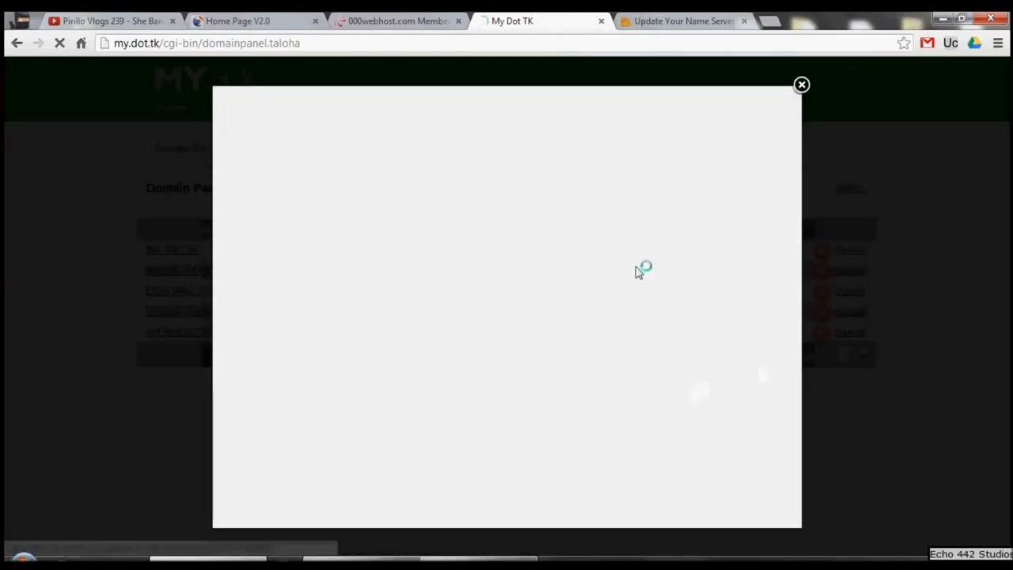
pyautogui.click(658, 21)
pyautogui.moveTo(740, 377); pyautogui.dragTo(606, 372)
pyautogui.rightClick(616, 375)
pyautogui.click(643, 381)
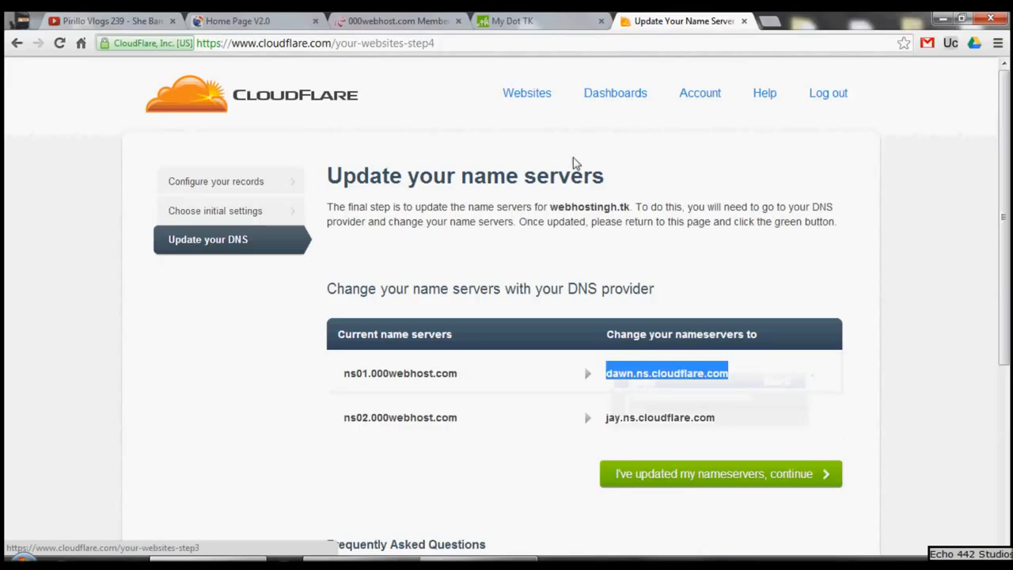
pyautogui.click(546, 20)
pyautogui.moveTo(360, 331); pyautogui.dragTo(27, 327)
pyautogui.press('BackSpace')
pyautogui.hotkey('ctrl', 'v')
# Step: Copy the second name server, jay.ns.cloudflare.com, from CloudFlare and return to the domain settings at Dot TK
pyautogui.click(437, 19)
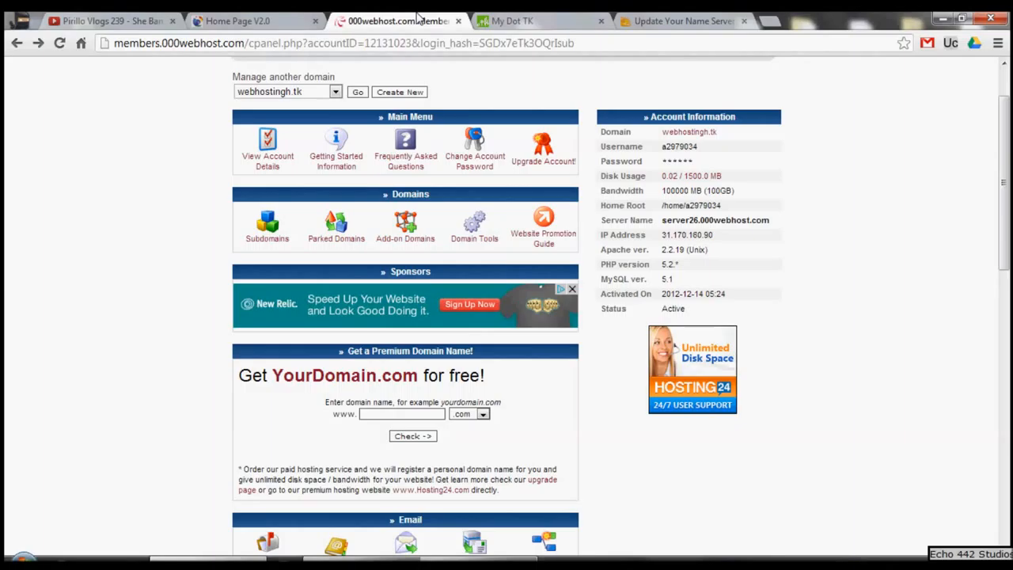
pyautogui.click(638, 21)
pyautogui.moveTo(718, 417)
pyautogui.mouseDown()
pyautogui.moveTo(603, 418)
pyautogui.moveTo(715, 417)
pyautogui.mouseUp()
pyautogui.rightClick(716, 417)
pyautogui.click(743, 428)
pyautogui.click(566, 36)
pyautogui.click(567, 22)
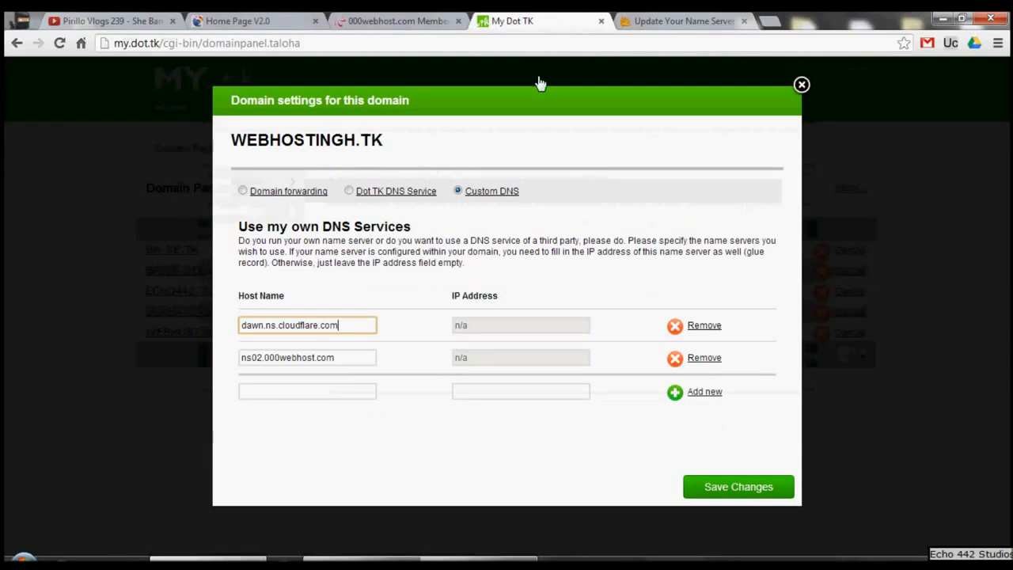
# Step: Replace the second host name, ns02.000webhost.com, with jay.ns.cloudflare.com and save the domain's custom DNS changes
pyautogui.click(465, 323)
pyautogui.click(342, 360)
pyautogui.click(335, 388)
pyautogui.moveTo(333, 358); pyautogui.dragTo(182, 356)
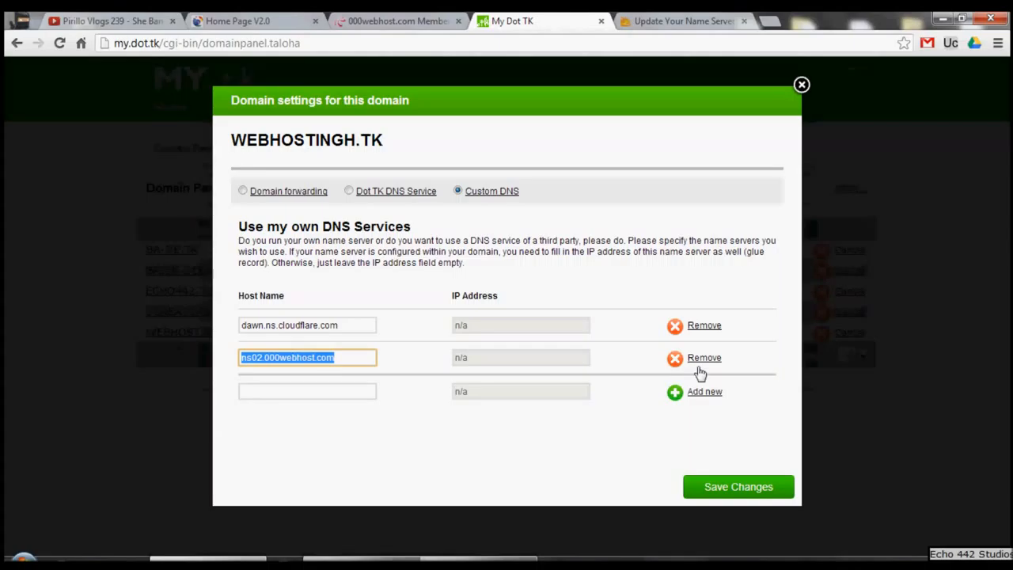
pyautogui.press('BackSpace')
pyautogui.hotkey('ctrl', 'v')
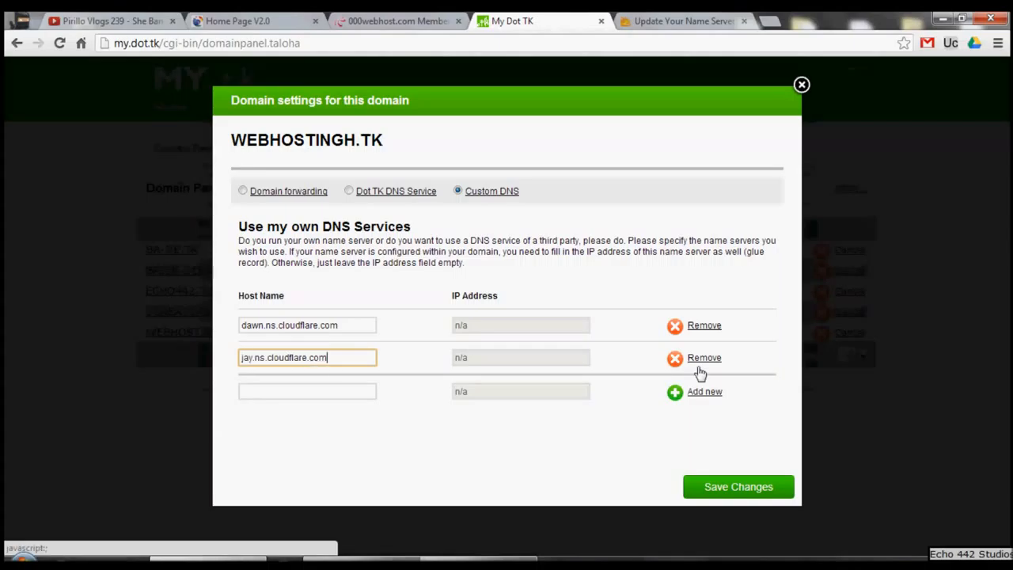
pyautogui.click(677, 227)
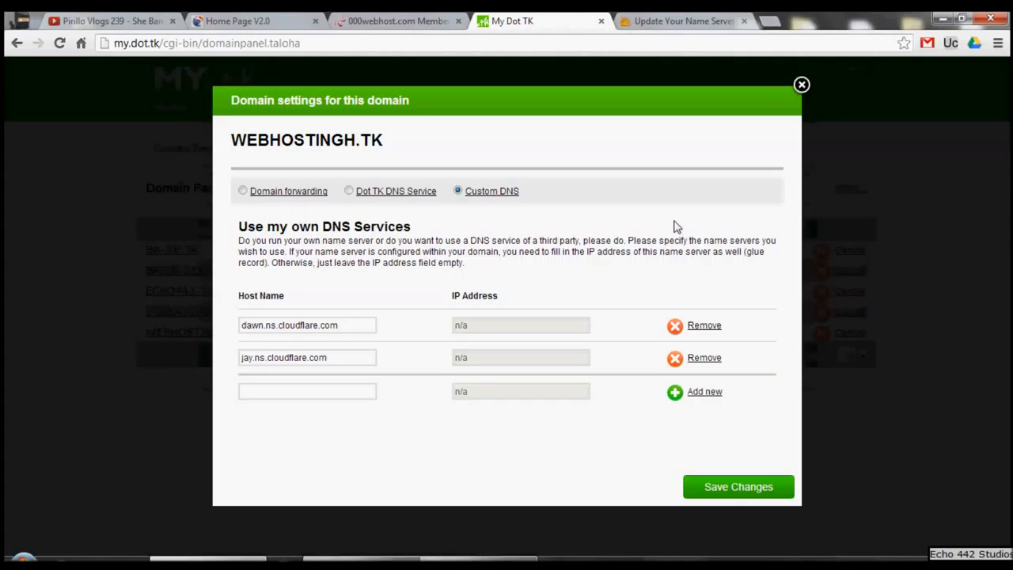
pyautogui.click(757, 492)
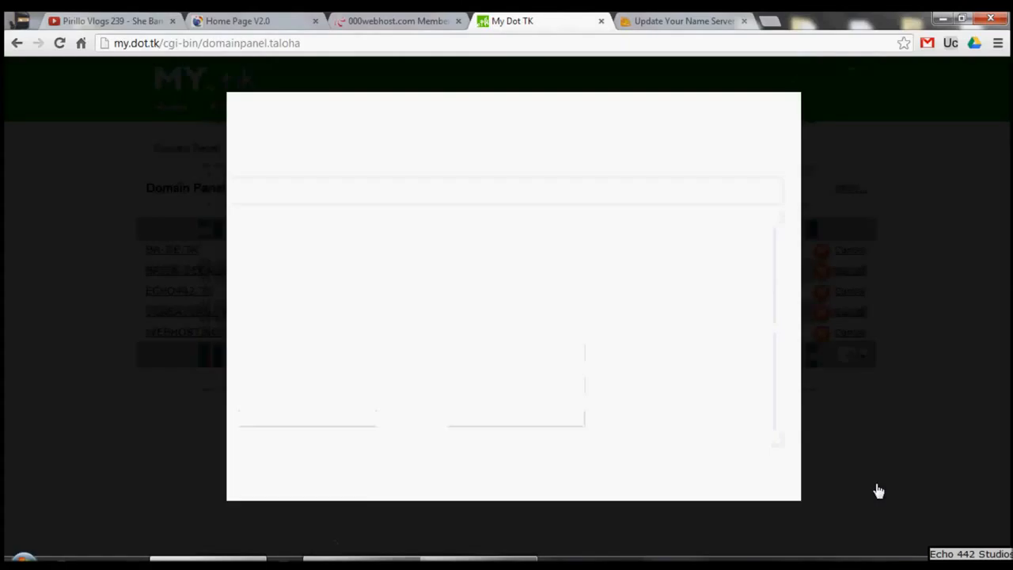
# Step: Return to CloudFlare, glance over the name server FAQ and confirm that the name servers are updated
pyautogui.hotkey('ctrl', 'Tab')
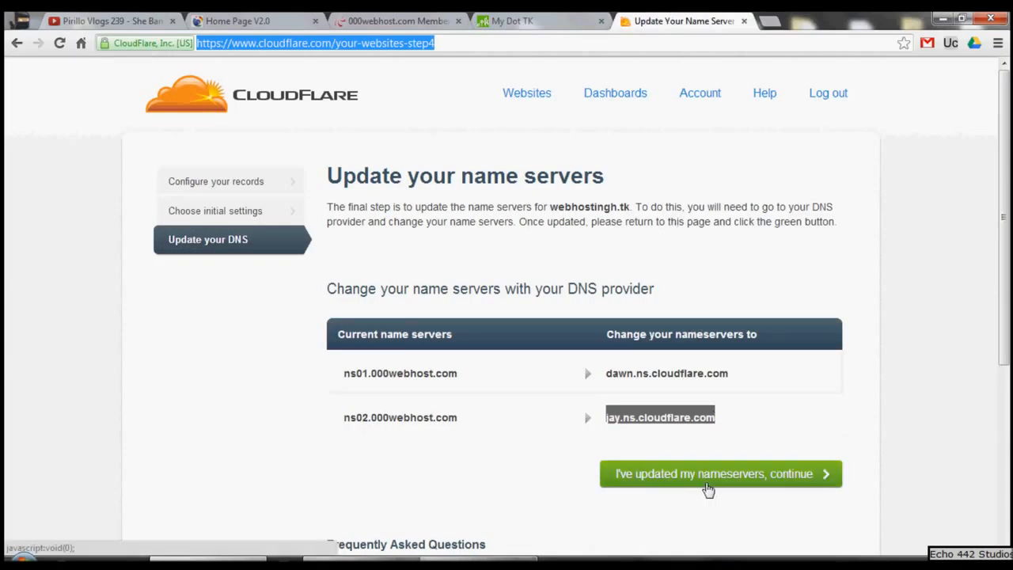
pyautogui.scroll(-3, 707, 486)
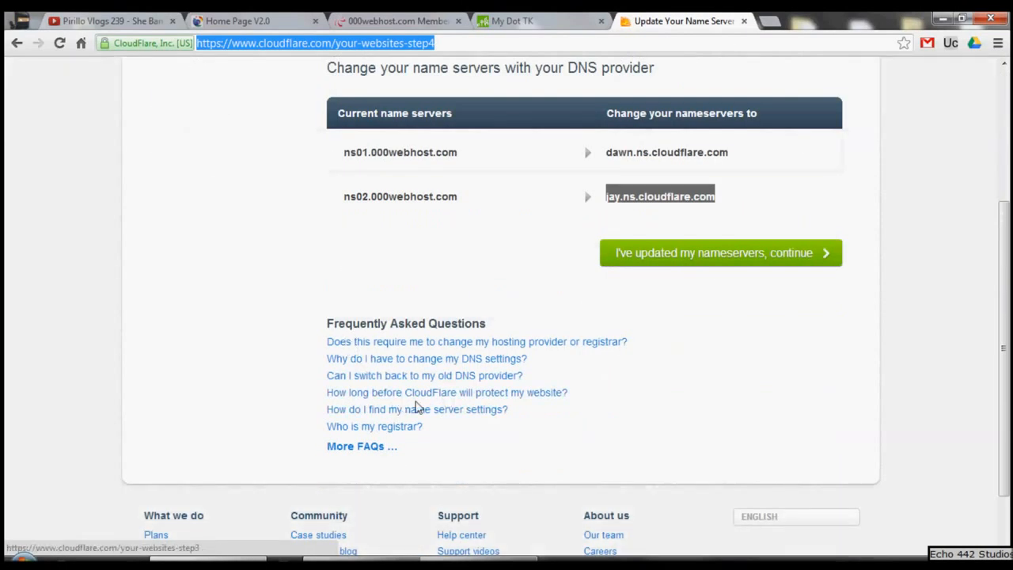
pyautogui.scroll(2, 415, 409)
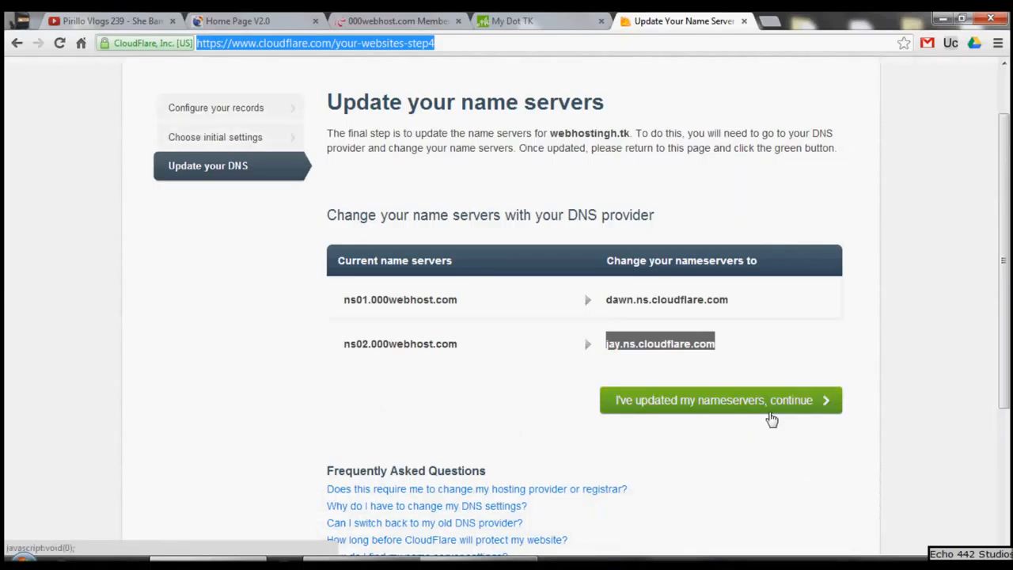
pyautogui.click(761, 403)
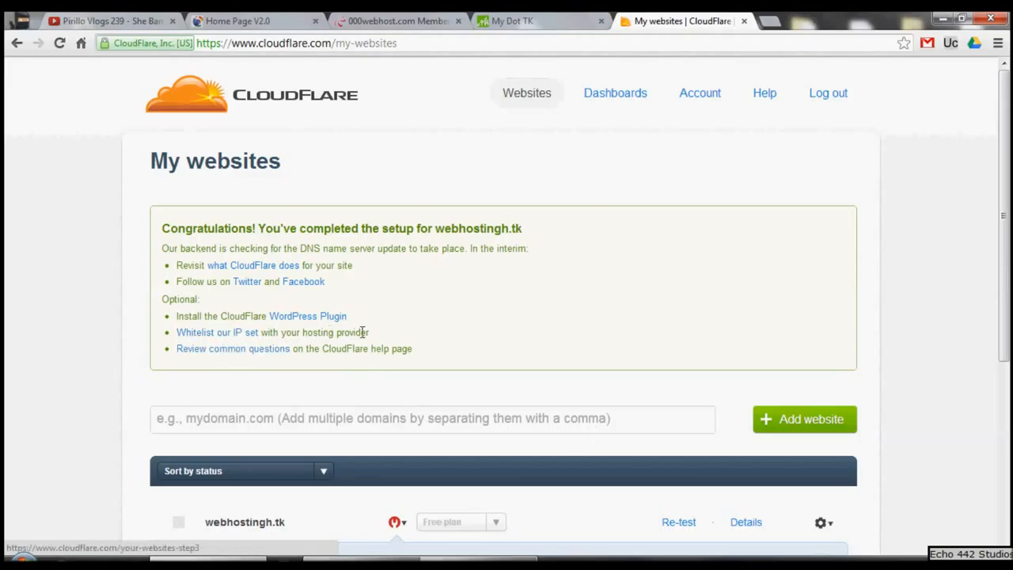
# Step: Read the name server status notice for webhostingh.tk in the websites list and re-test the domain
pyautogui.scroll(-3, 294, 360)
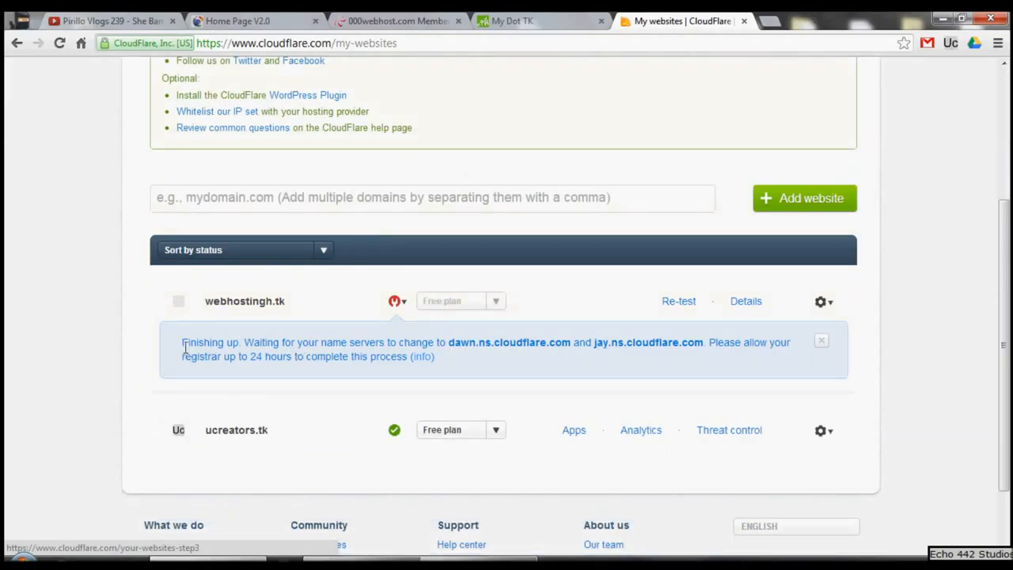
pyautogui.moveTo(182, 341); pyautogui.dragTo(713, 345)
pyautogui.click(689, 378)
pyautogui.click(669, 302)
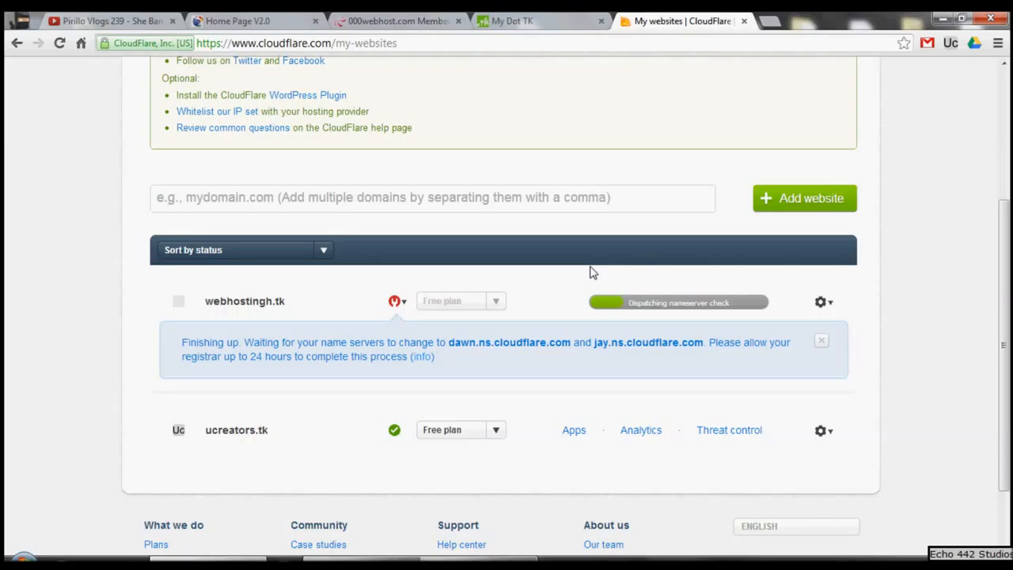
# Step: Dismiss the status notice for webhostingh.tk and open the domain's CloudFlare settings in a new browser tab
pyautogui.click(820, 341)
pyautogui.click(820, 304)
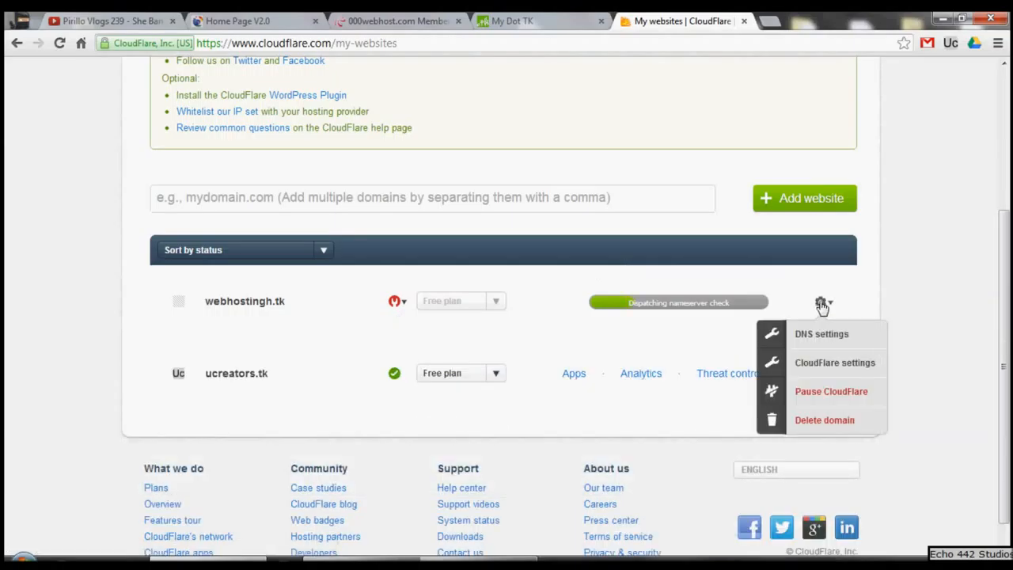
pyautogui.rightClick(810, 362)
pyautogui.click(849, 370)
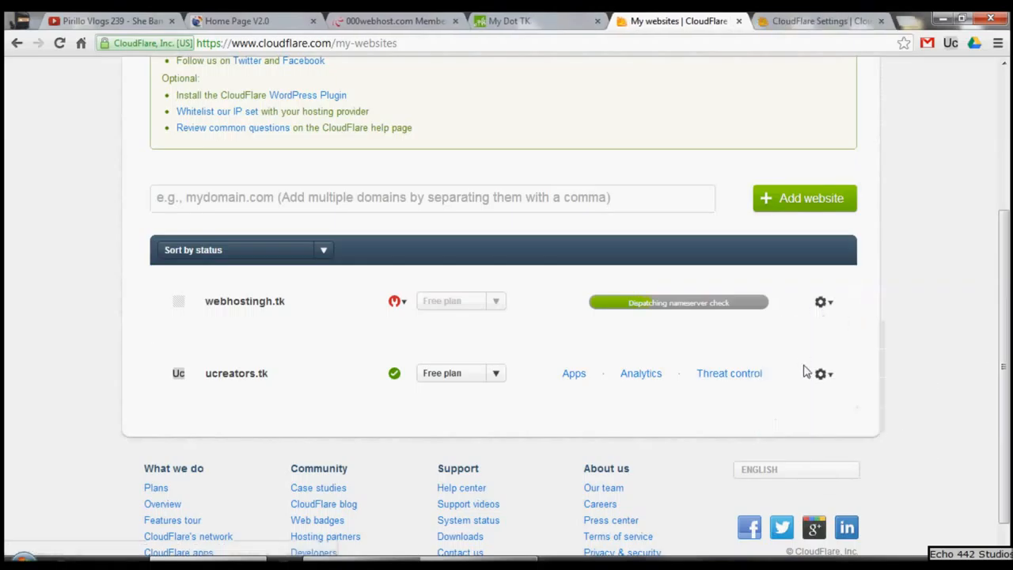
# Step: Display and look through the management options for ucreators.tk
pyautogui.click(824, 376)
pyautogui.scroll(-1, 809, 382)
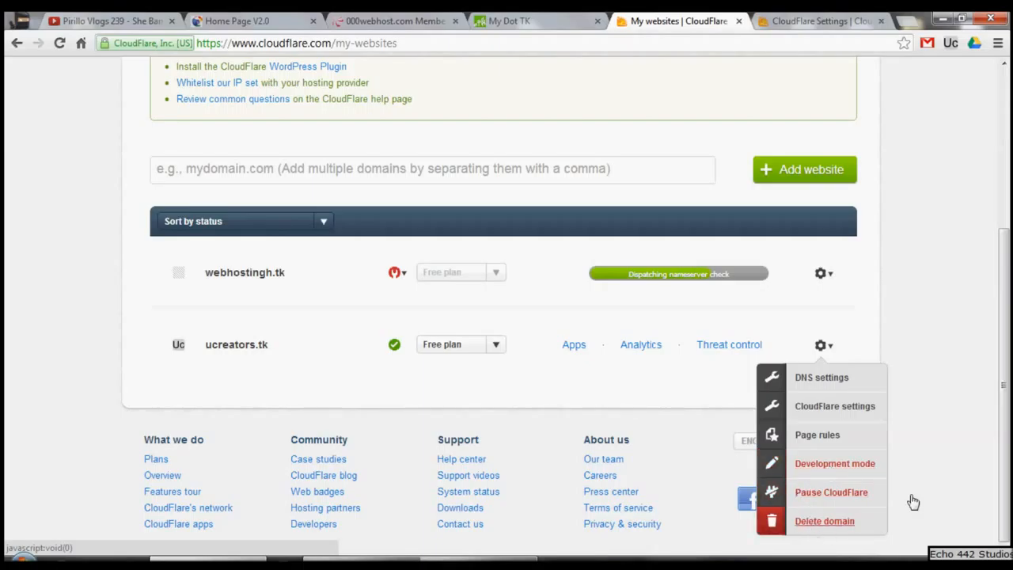
# Step: Switch to the CloudFlare settings of webhostingh.tk and look through the security profile choices, leaving the profile on Custom
pyautogui.click(819, 20)
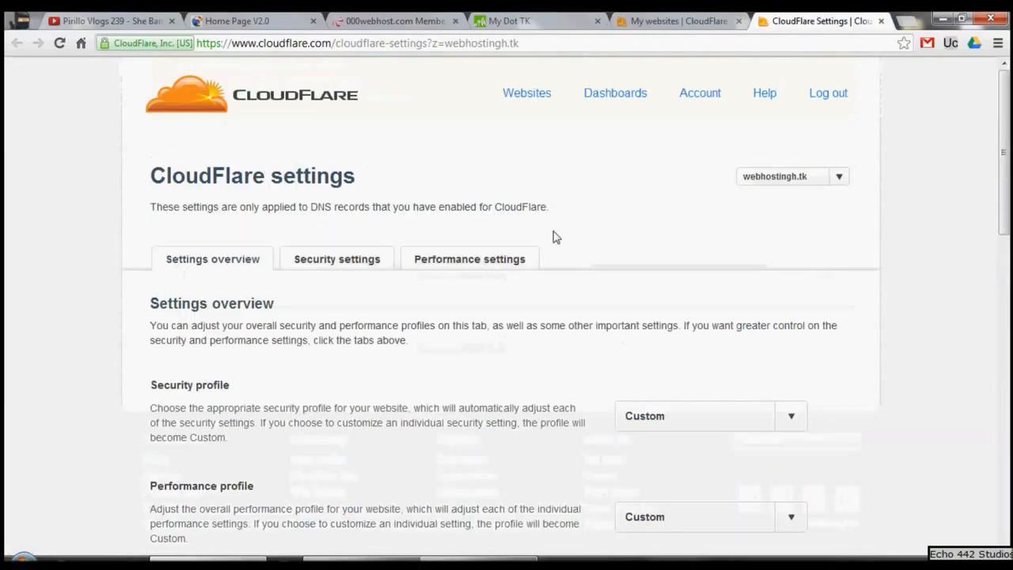
pyautogui.scroll(-2, 477, 219)
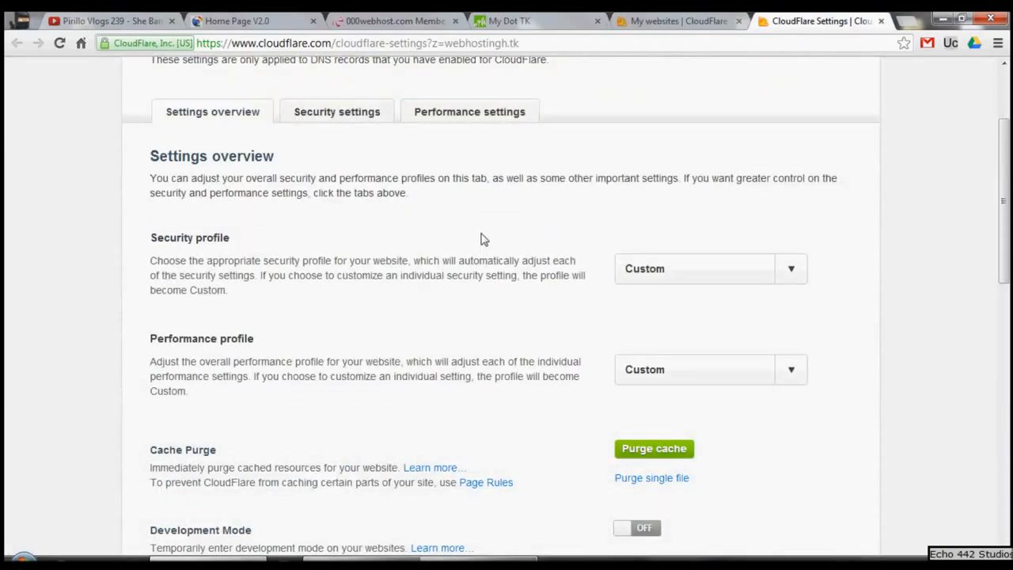
pyautogui.click(669, 280)
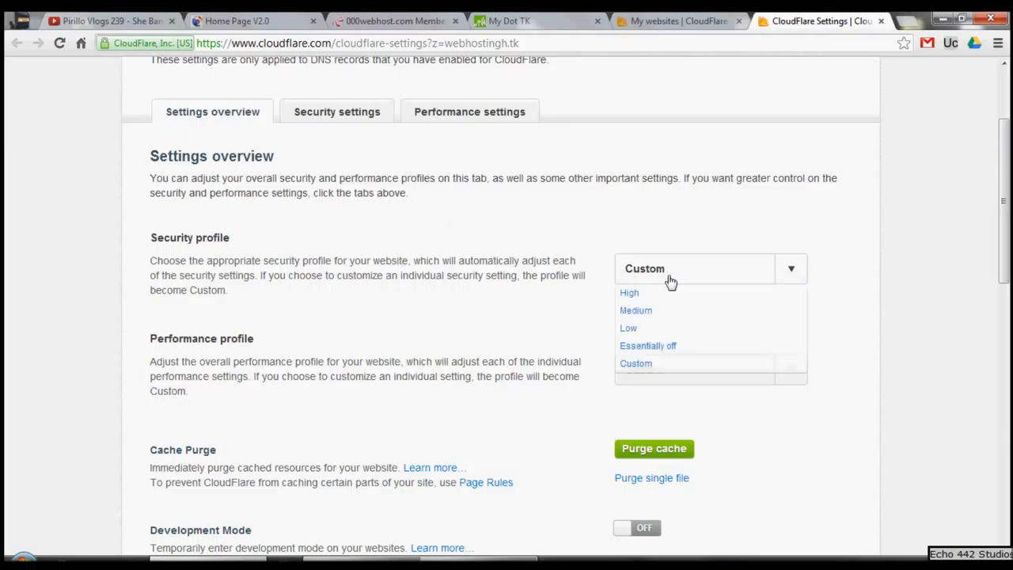
pyautogui.click(557, 316)
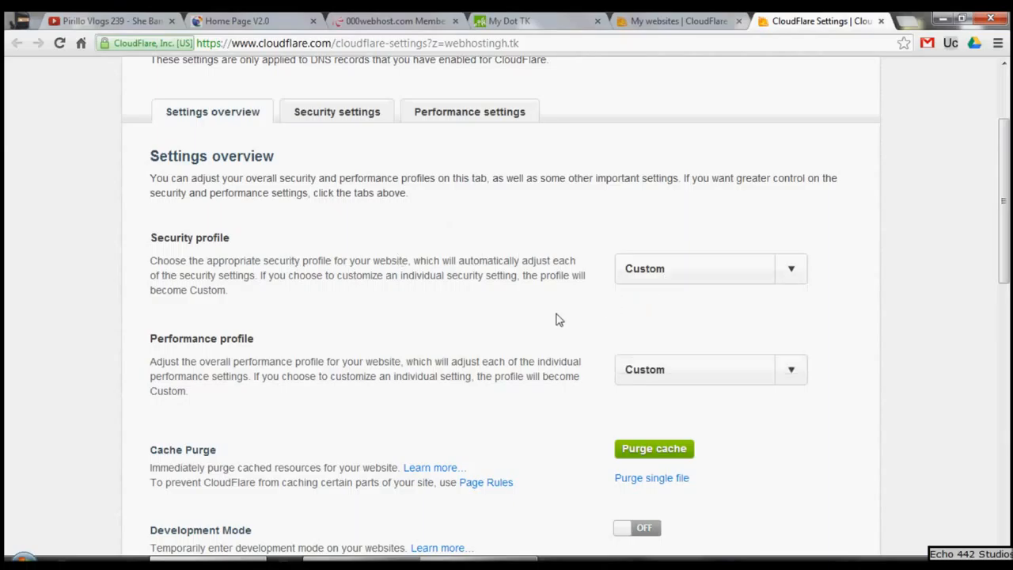
pyautogui.click(669, 273)
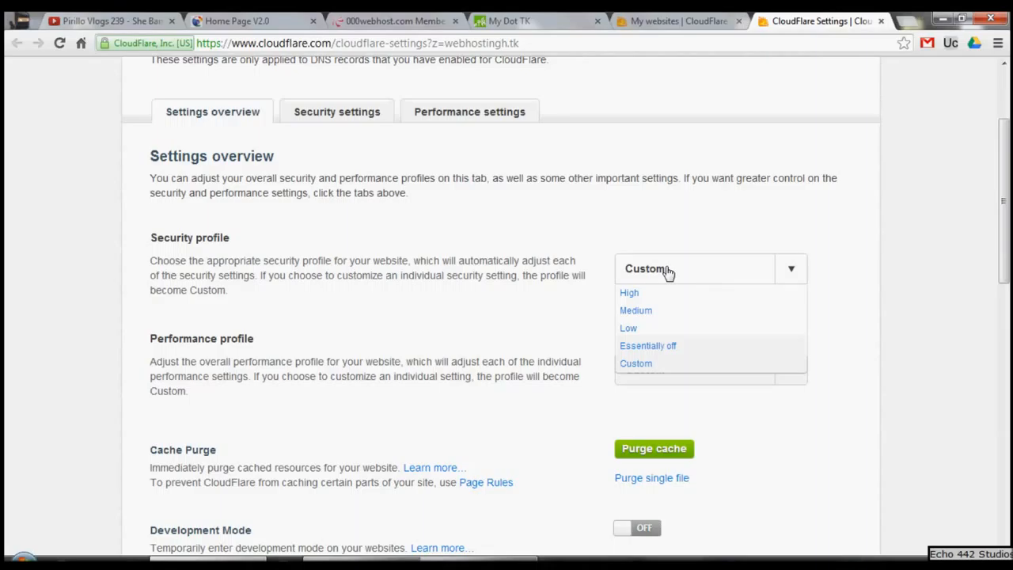
pyautogui.click(682, 220)
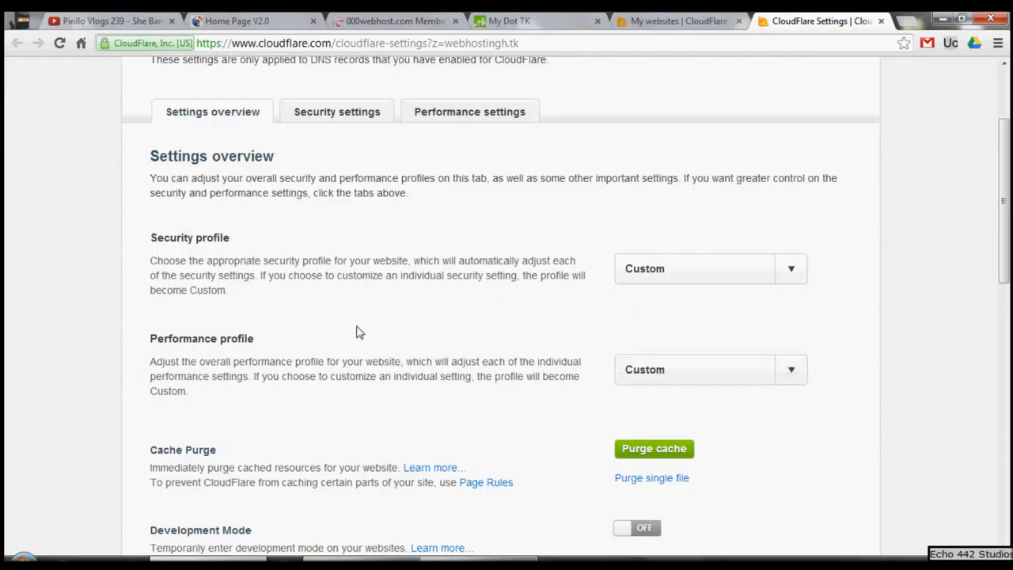
# Step: Look through the performance profile choices for webhostingh.tk without selecting a different one
pyautogui.scroll(-1, 364, 329)
pyautogui.click(617, 296)
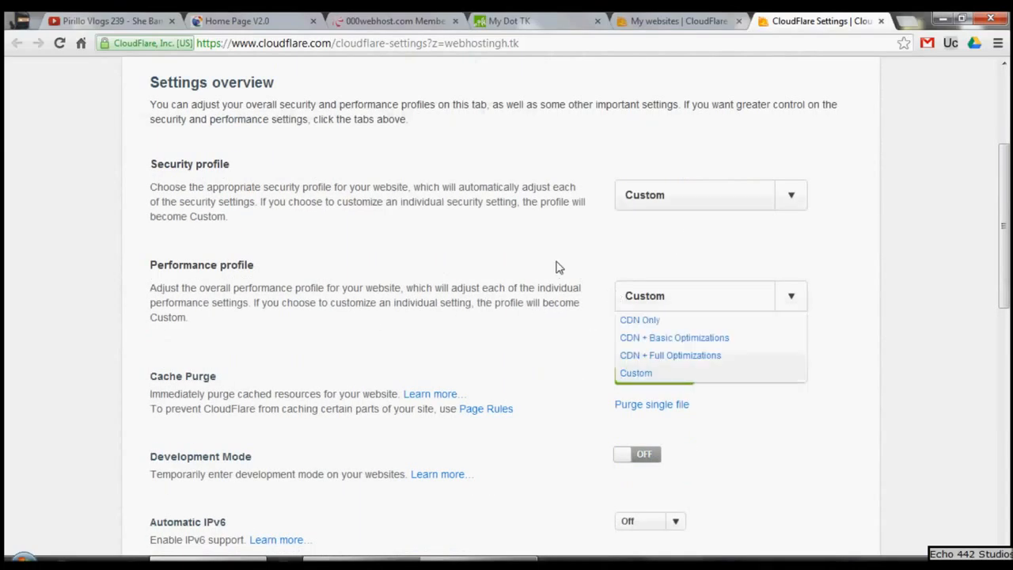
pyautogui.scroll(-1, 549, 292)
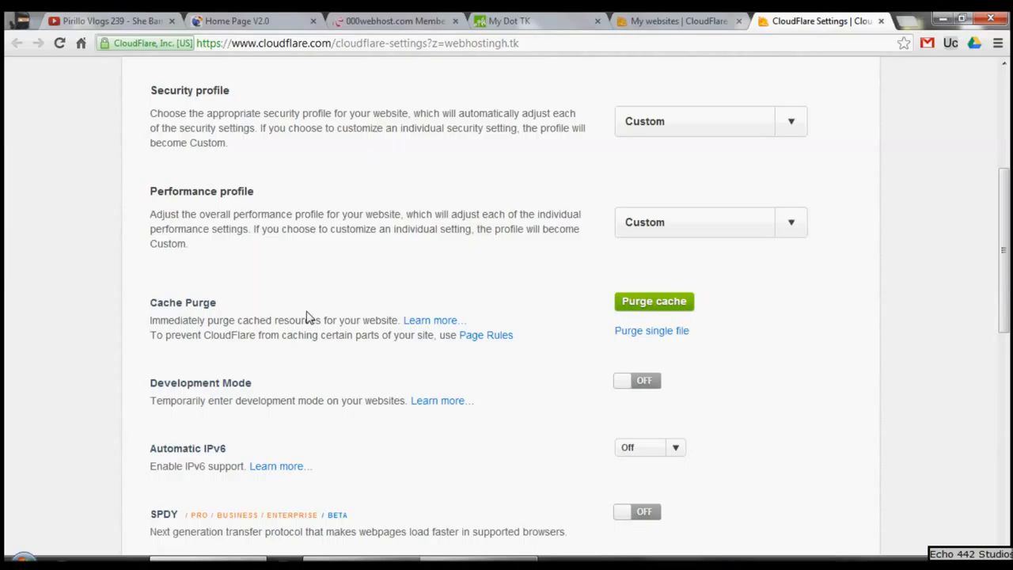
# Step: Review the cache purge and Development Mode settings and view the Automatic IPv6 choices, leaving IPv6 off
pyautogui.scroll(-1, 377, 323)
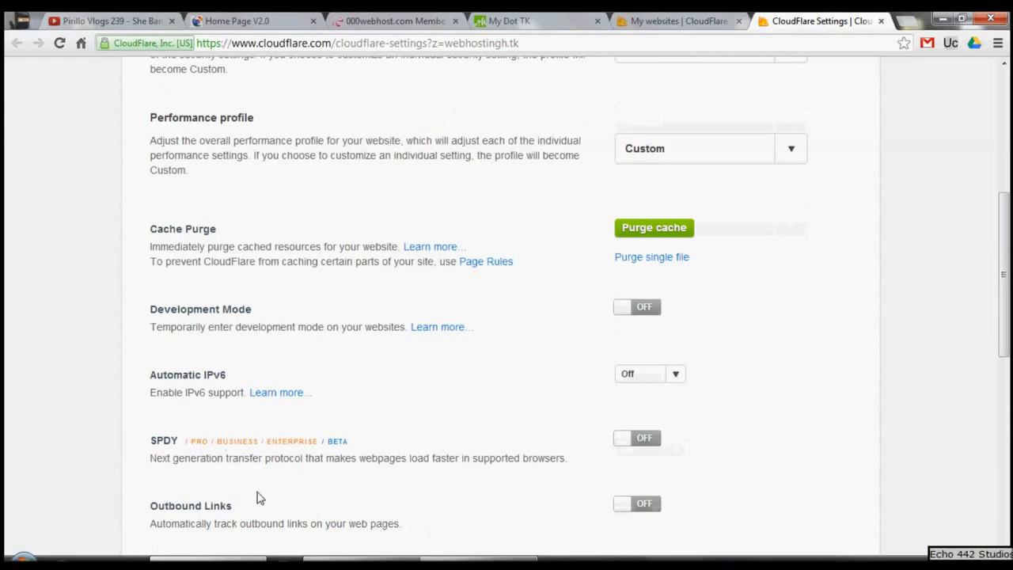
pyautogui.moveTo(193, 317); pyautogui.dragTo(235, 326)
pyautogui.click(500, 353)
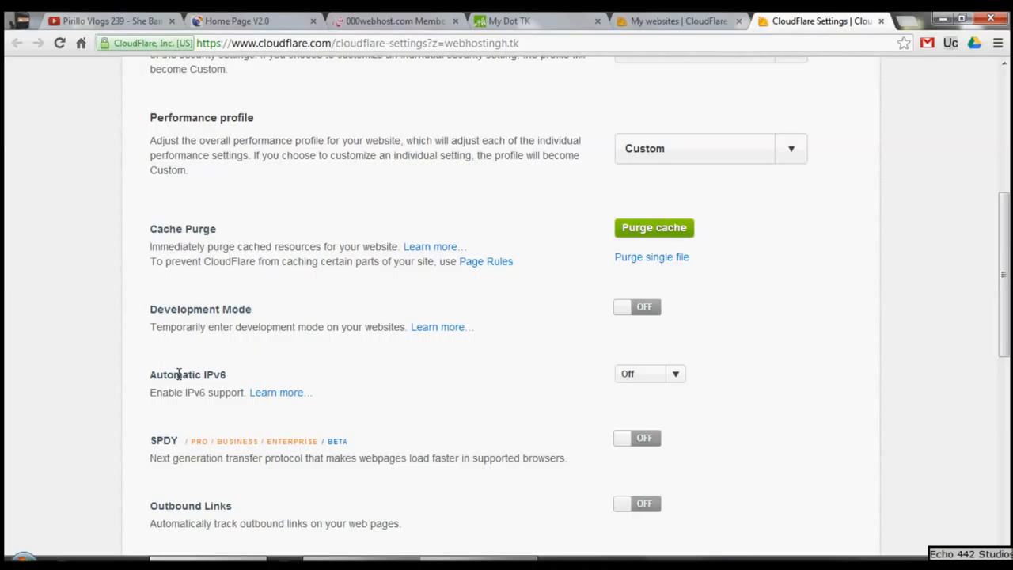
pyautogui.doubleClick(660, 367)
pyautogui.click(670, 375)
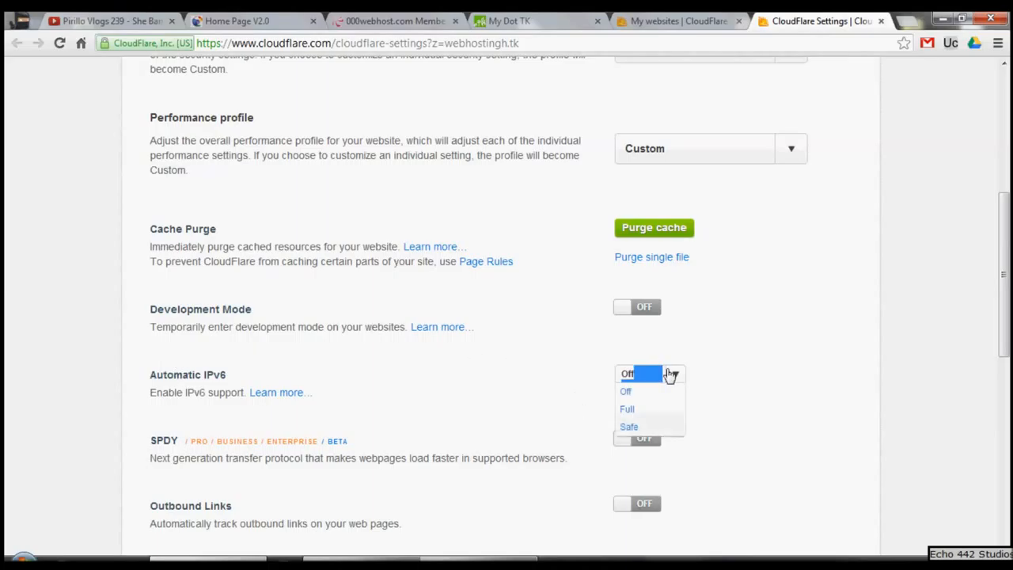
pyautogui.click(685, 382)
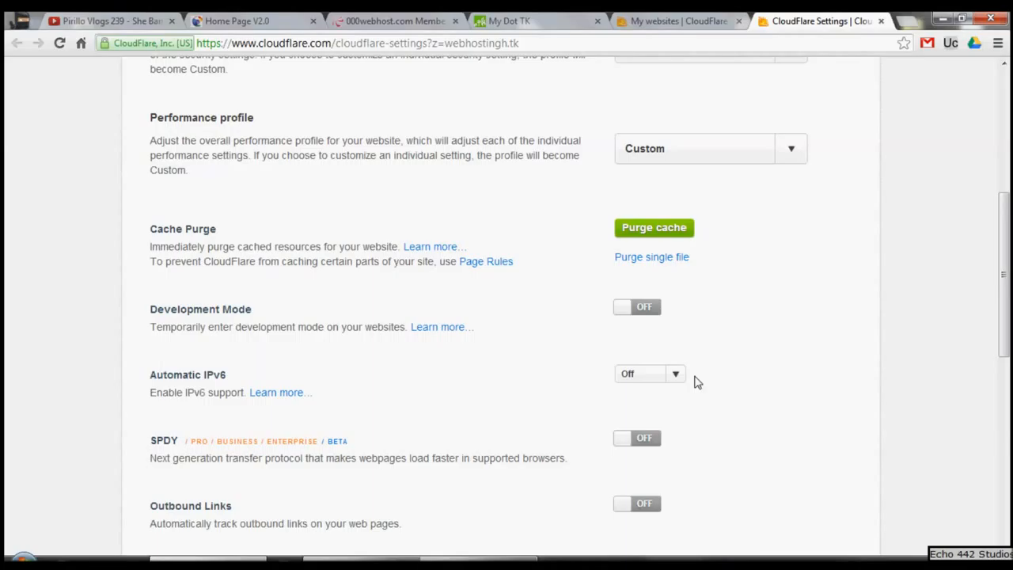
# Step: Read through the SPDY, Outbound Links, Always Online and IP Geolocation settings
pyautogui.scroll(-1, 694, 382)
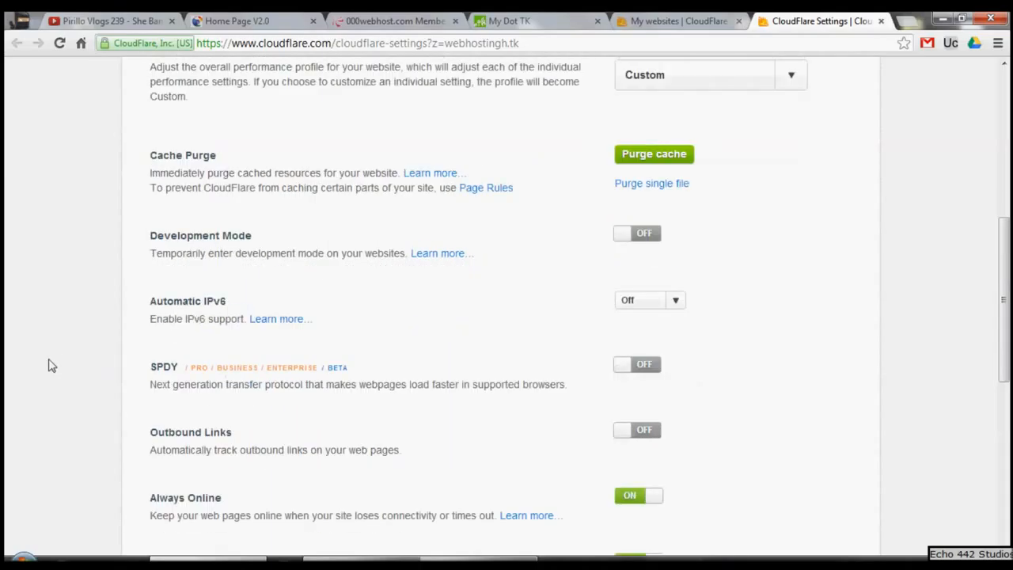
pyautogui.moveTo(156, 385); pyautogui.dragTo(318, 406)
pyautogui.click(318, 405)
pyautogui.scroll(-2, 442, 425)
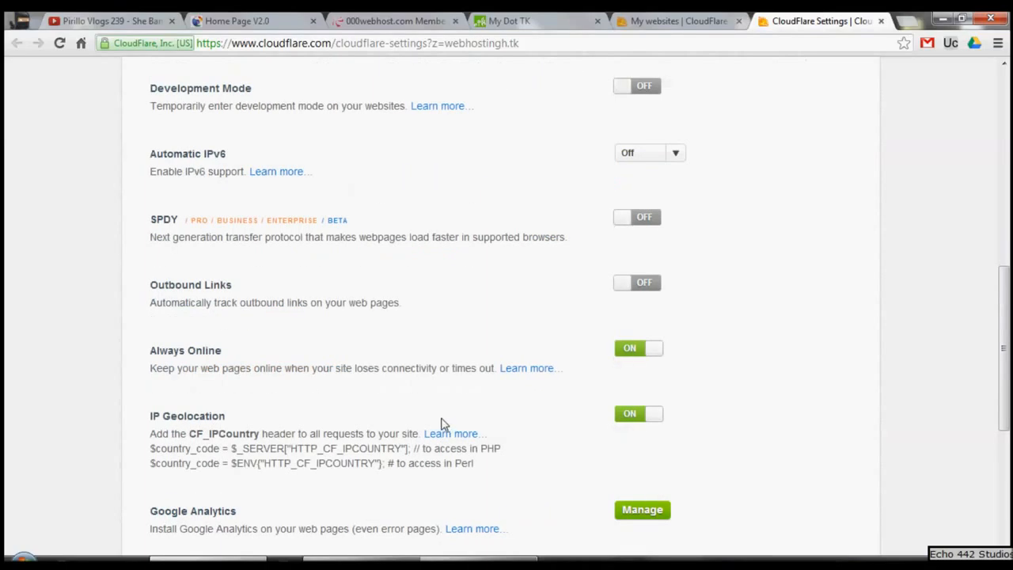
pyautogui.scroll(-1, 210, 419)
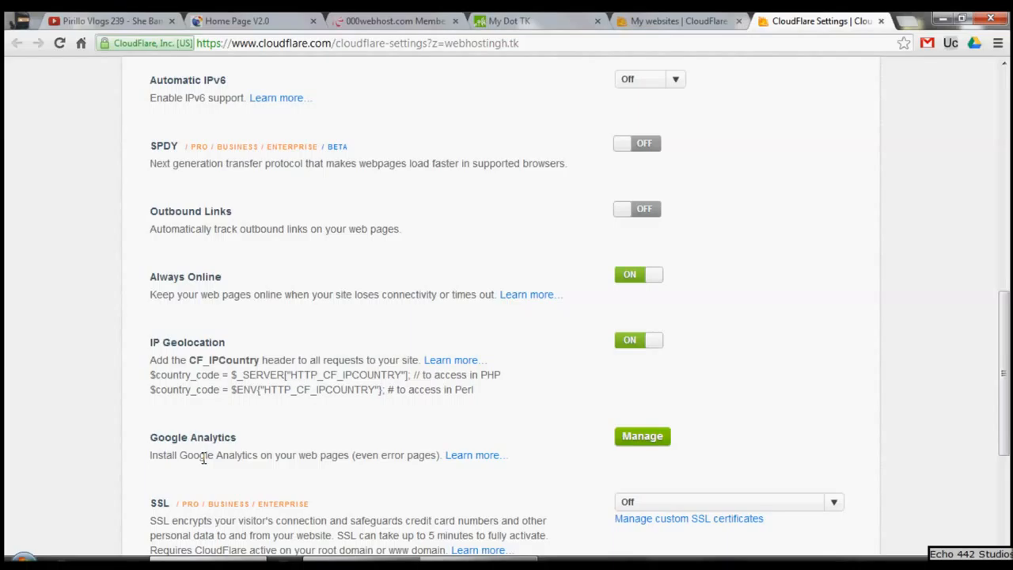
# Step: Read the Google Analytics and SSL settings at the end of the overview, and close the CloudFlare settings page
pyautogui.scroll(-1, 203, 457)
pyautogui.moveTo(159, 428); pyautogui.dragTo(420, 476)
pyautogui.click(431, 480)
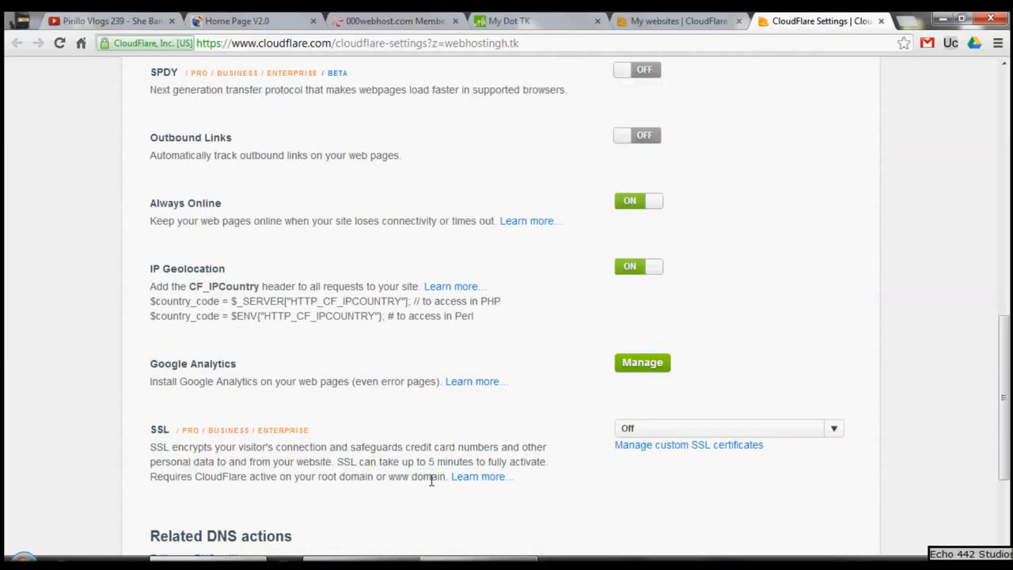
pyautogui.scroll(-3, 431, 479)
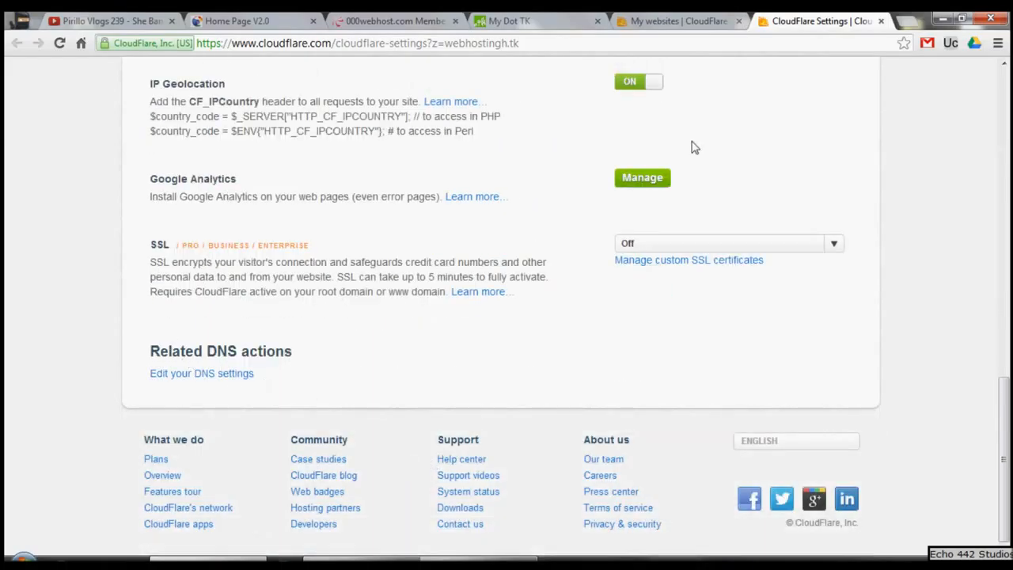
pyautogui.middleClick(849, 16)
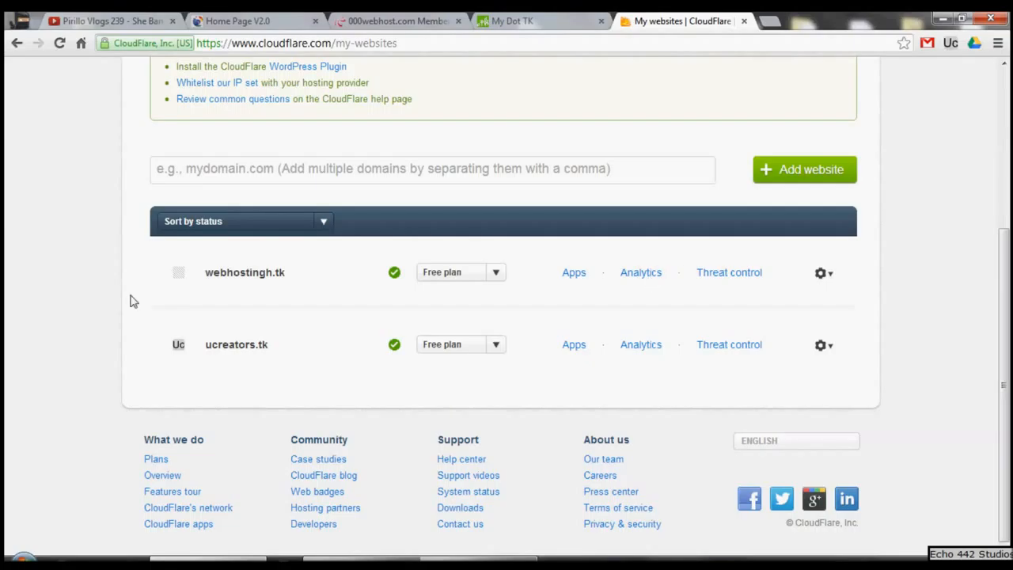
# Step: Open webhostingh.tk from the websites list in a new browser tab to check that it loads, and close it
pyautogui.moveTo(207, 266); pyautogui.dragTo(305, 269)
pyautogui.rightClick(257, 264)
pyautogui.click(207, 272)
pyautogui.moveTo(208, 272); pyautogui.dragTo(316, 274)
pyautogui.rightClick(232, 272)
pyautogui.click(265, 297)
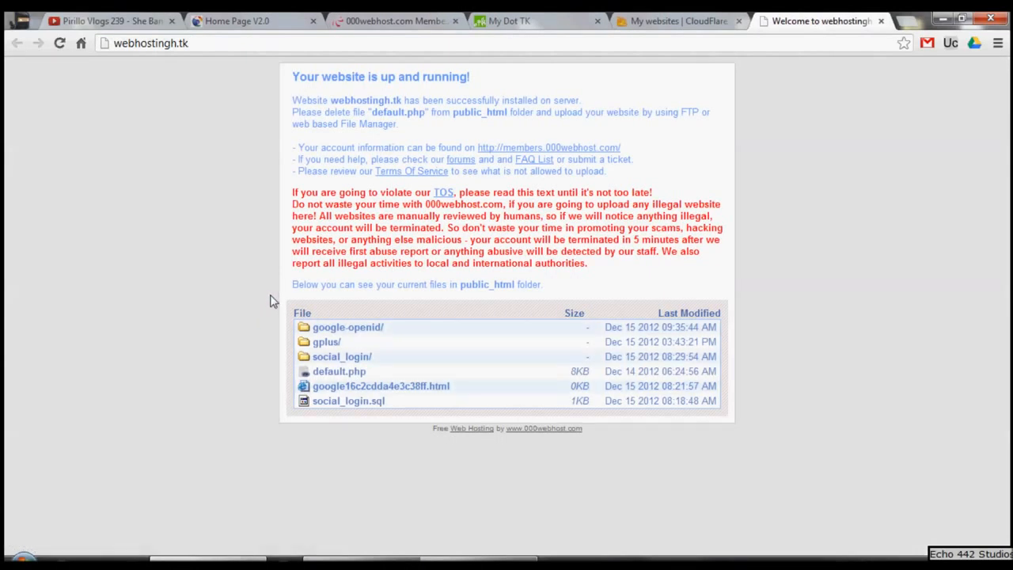
pyautogui.click(880, 21)
# Step: Reload the 000webhost control panel to check the status of webhostingh.tk, and return to the CloudFlare websites list
pyautogui.click(407, 20)
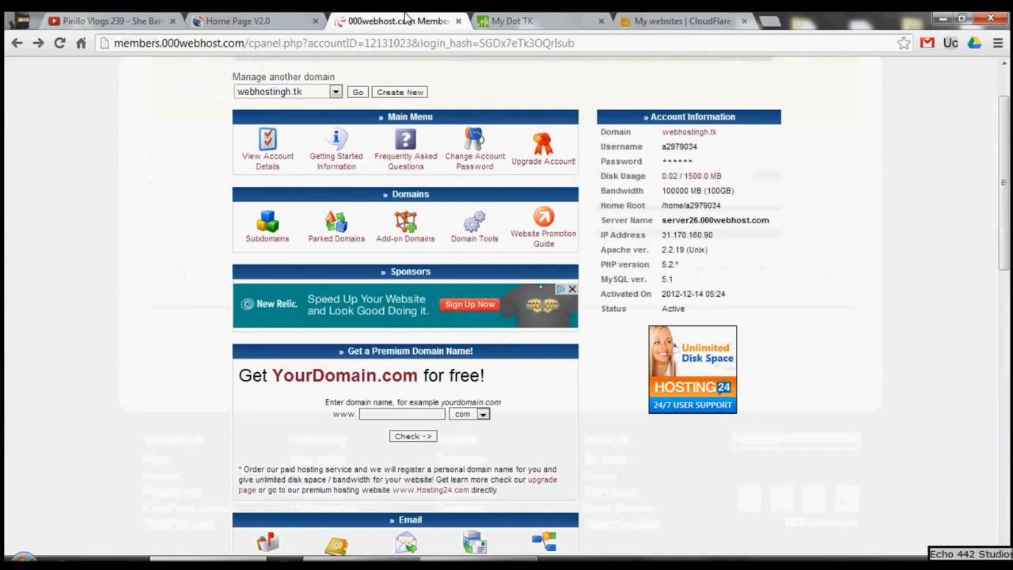
pyautogui.click(60, 42)
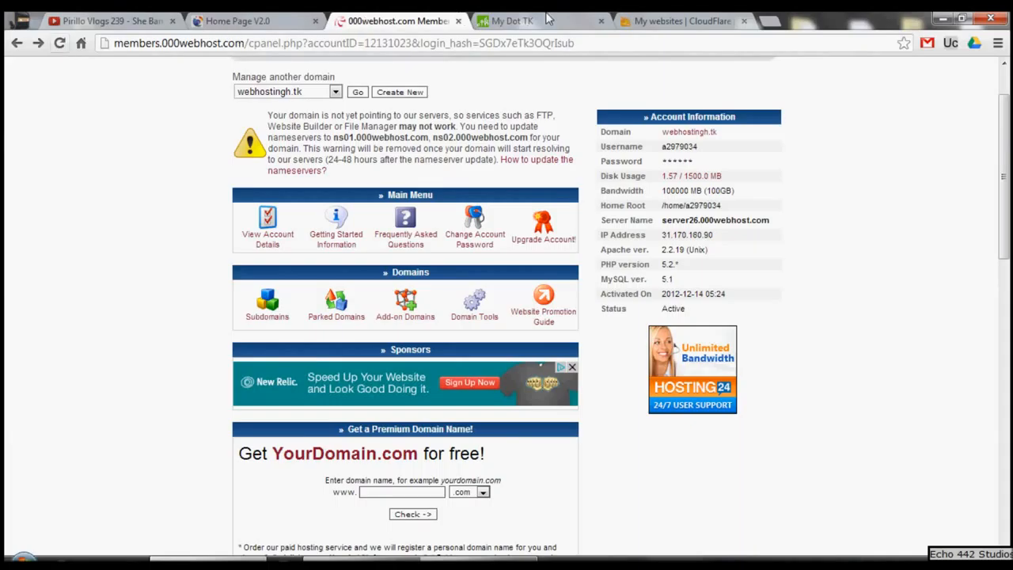
pyautogui.click(688, 20)
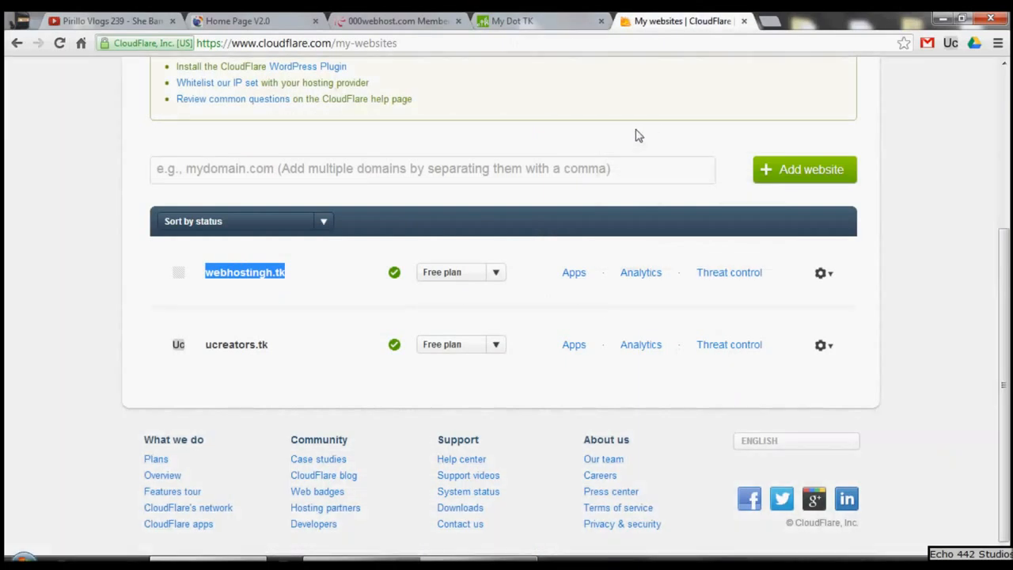